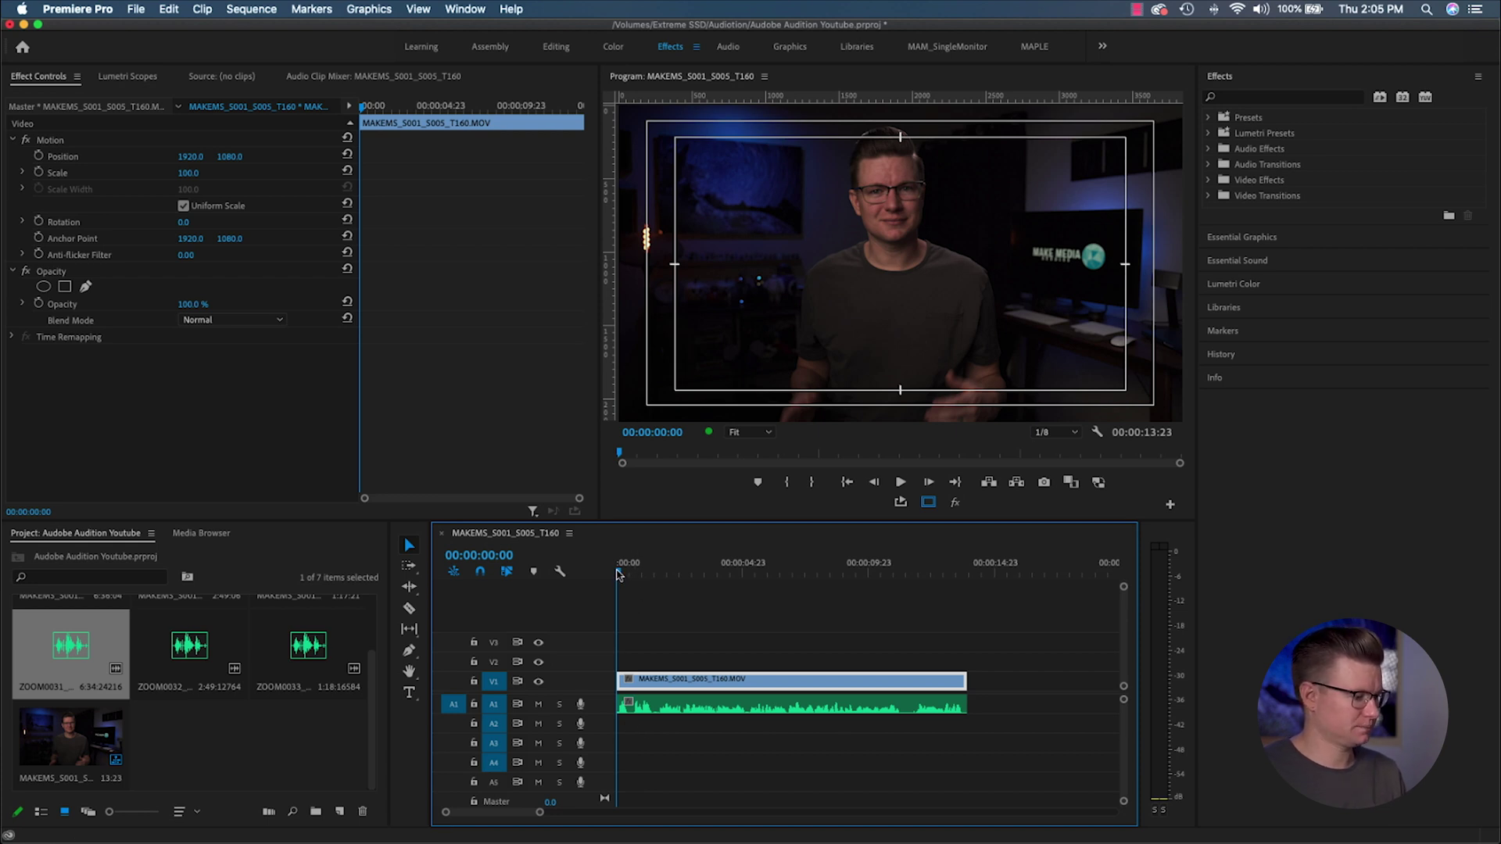
Play the sequence, then send the A1 clip ZOOM0031_Tr1.WAV to Adobe Audition for editing
{"action": "key", "text": "space"}
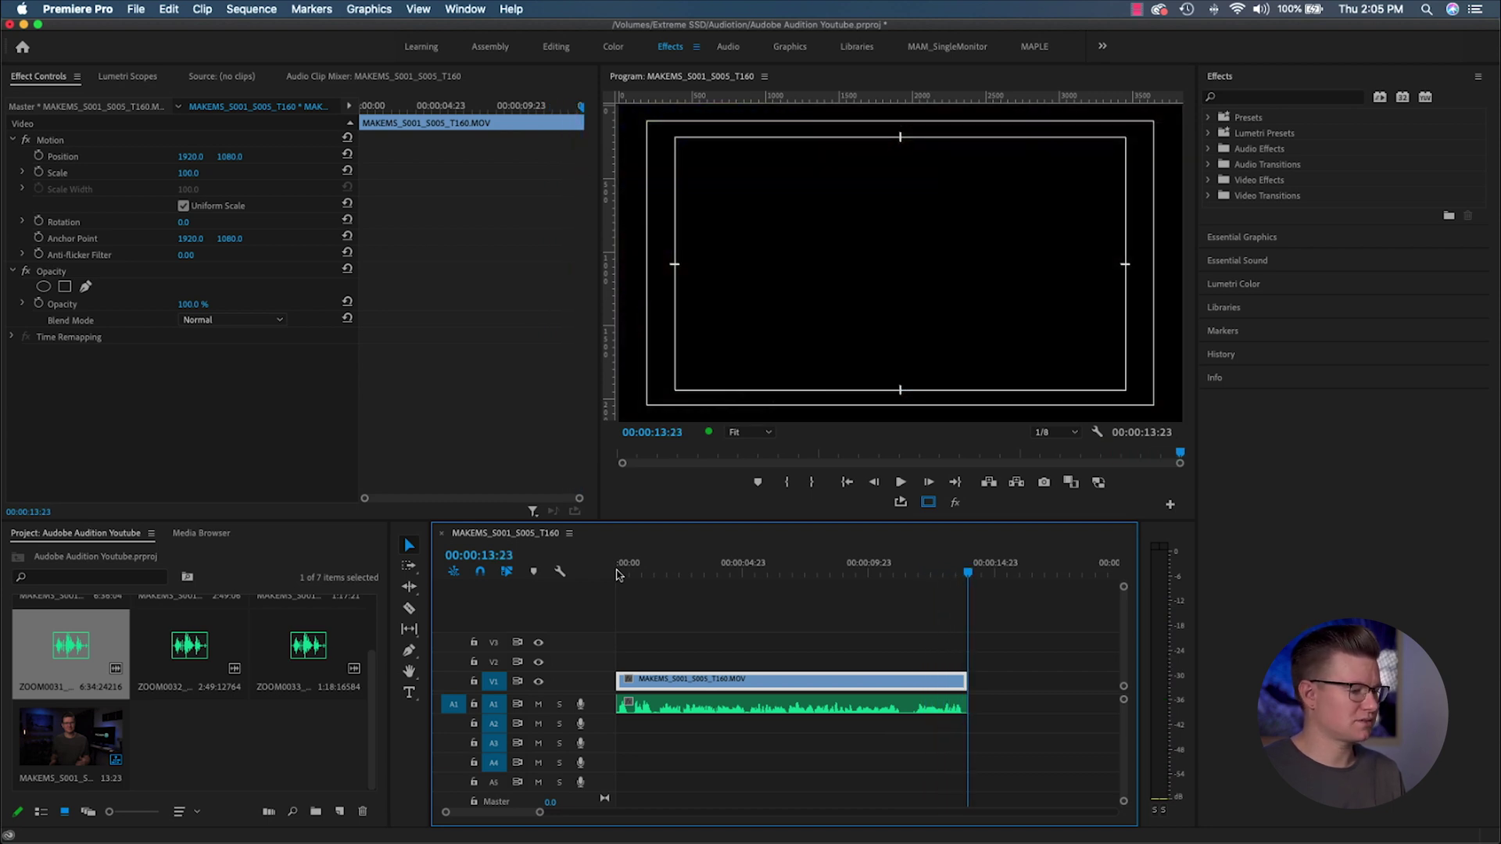
{"action": "key", "text": "Home"}
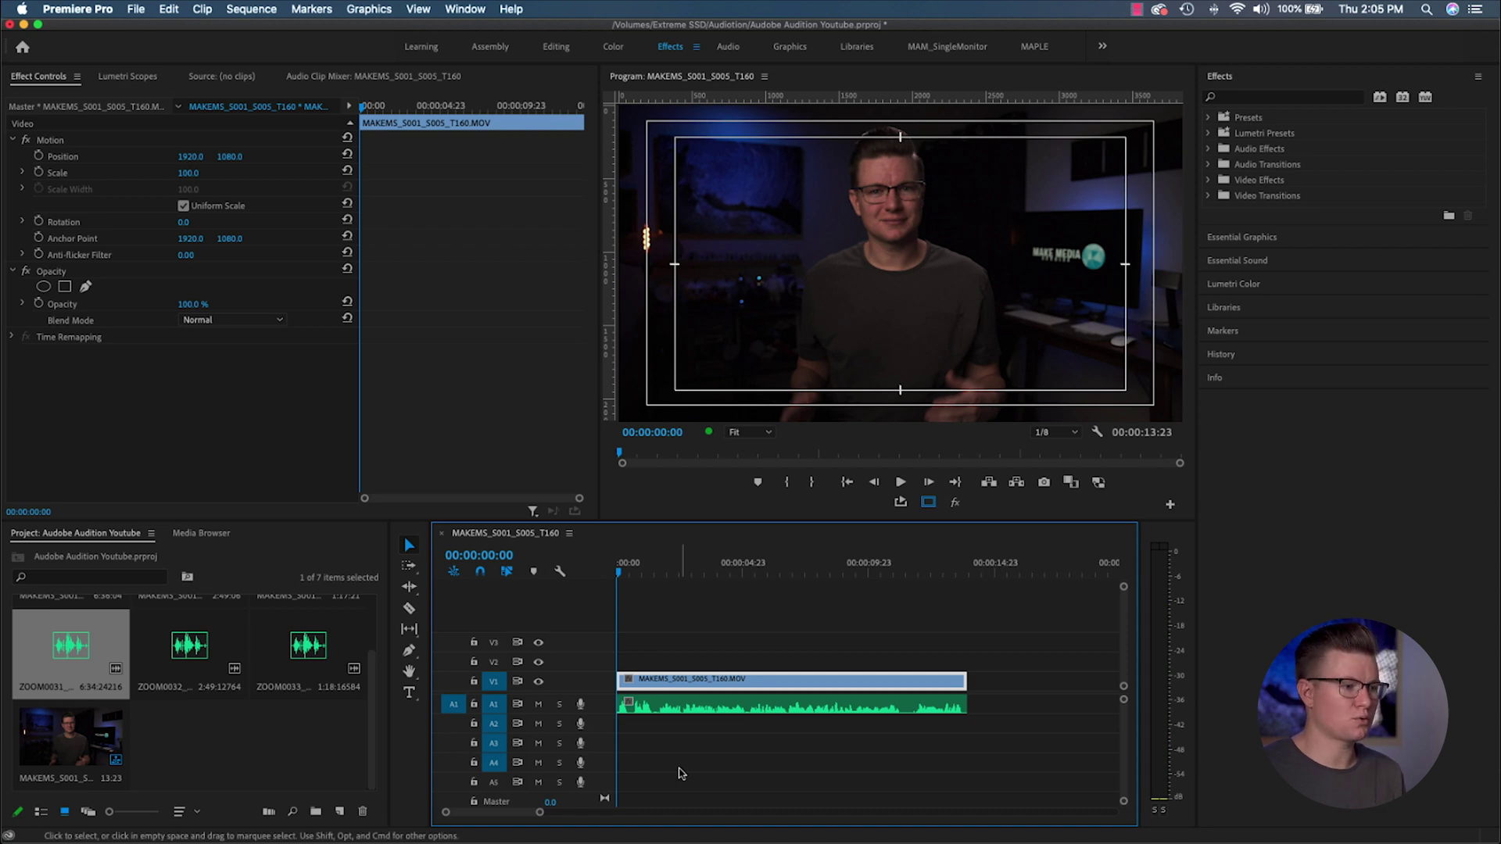
{"action": "left_click", "coordinate": [690, 706]}
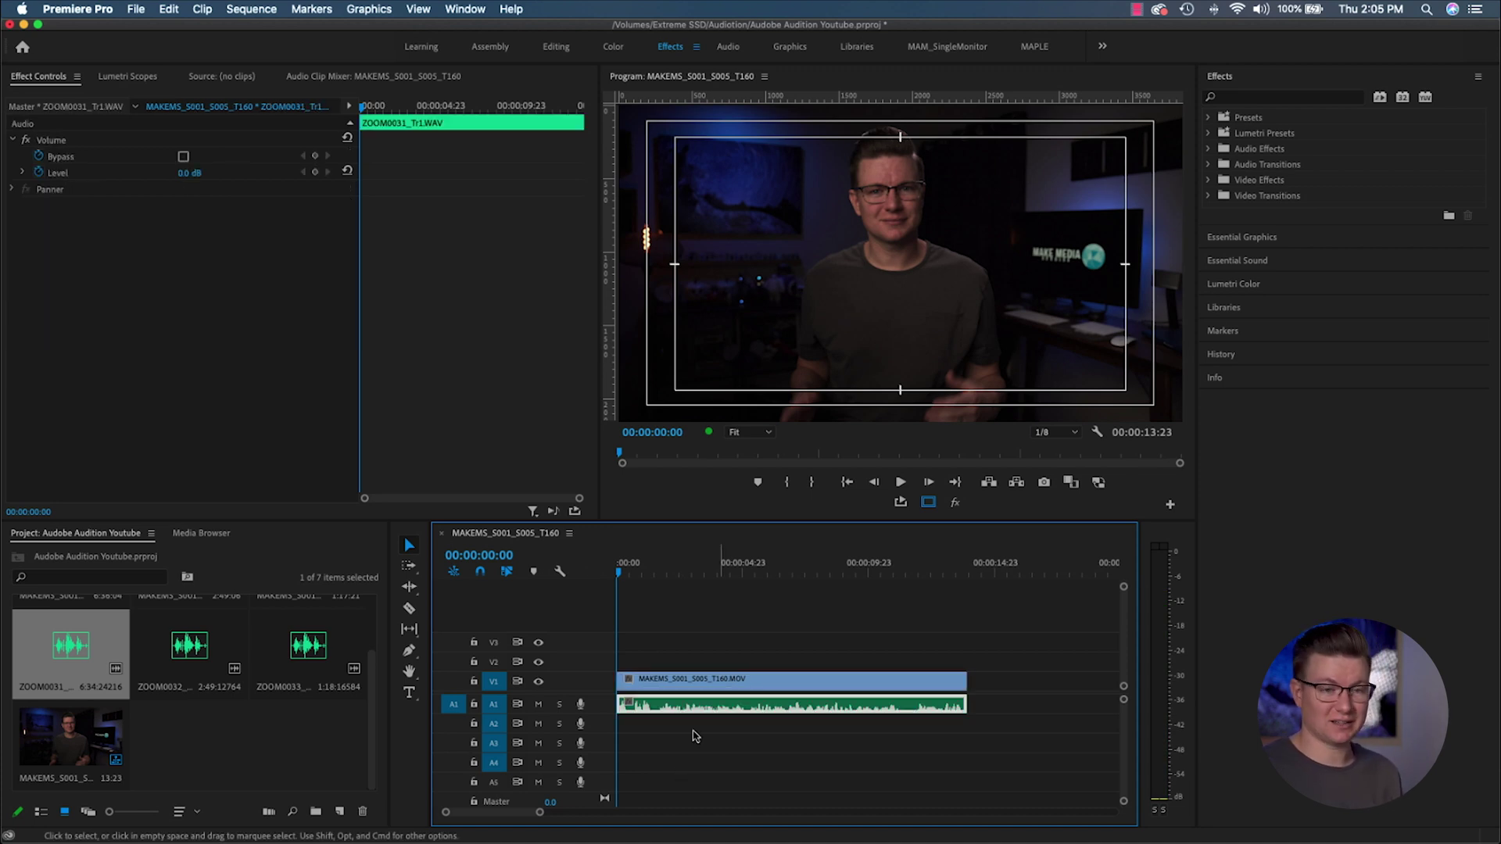
{"action": "right_click", "coordinate": [709, 711]}
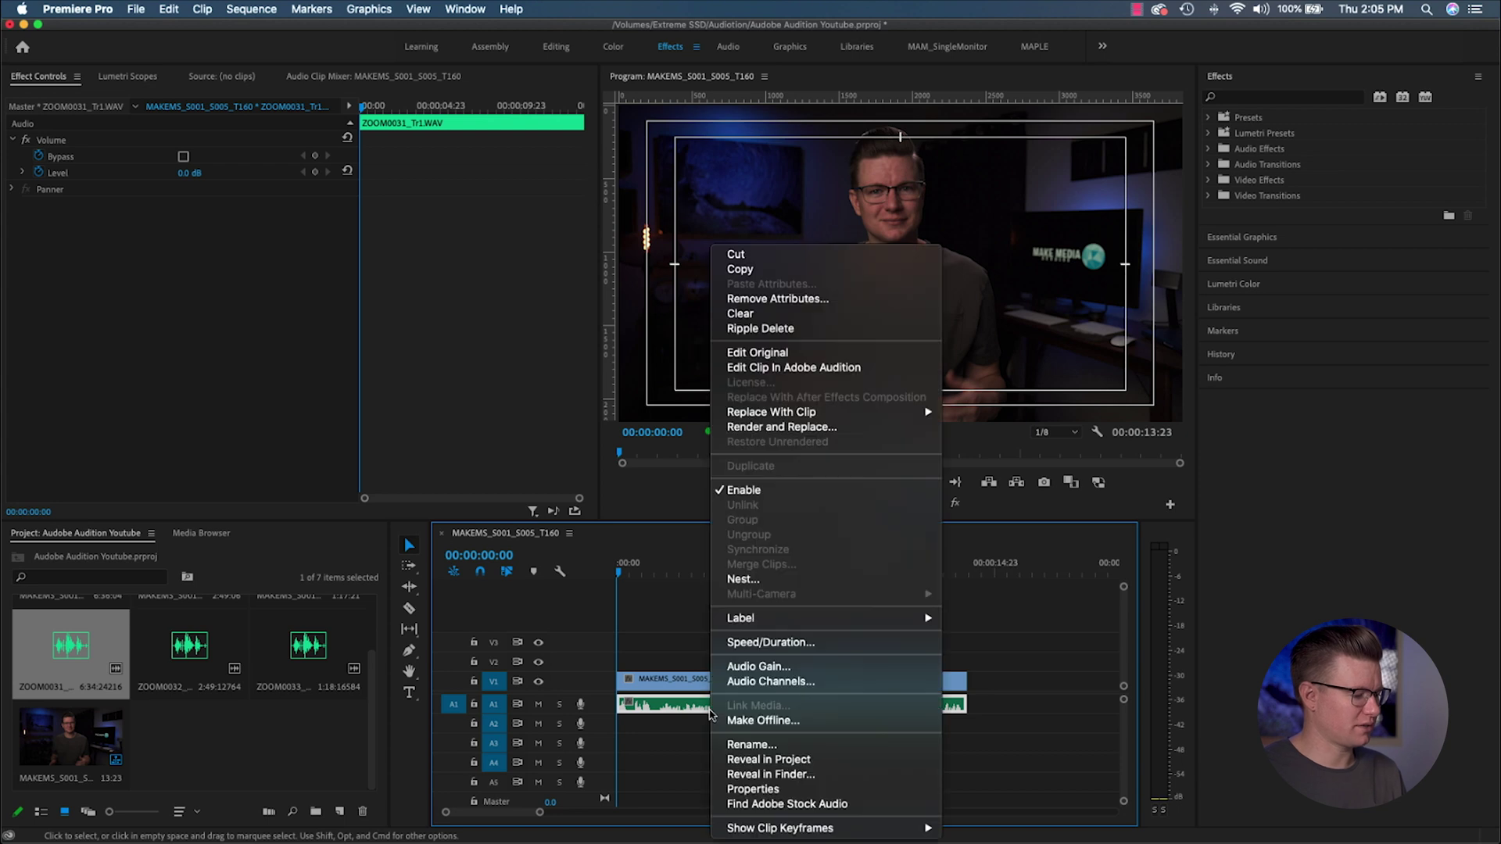
{"action": "left_click", "coordinate": [770, 370]}
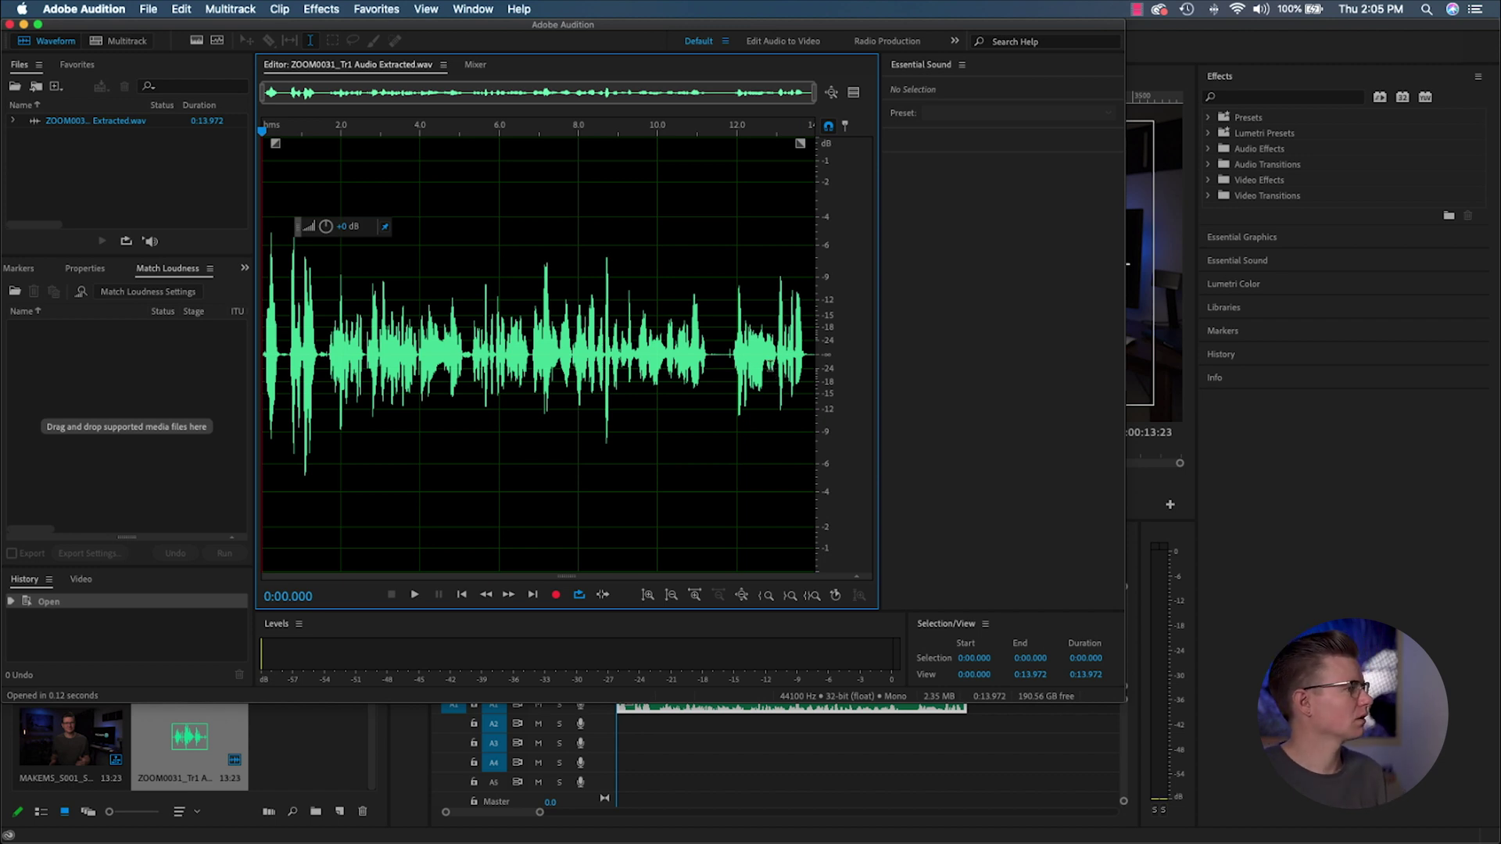
Maximize the Audition window and play ZOOM0031_Tr1 Audio Extracted.wav through once
{"action": "left_click_drag", "start_coordinate": [364, 27], "coordinate": [613, 54]}
{"action": "double_click", "coordinate": [613, 54]}
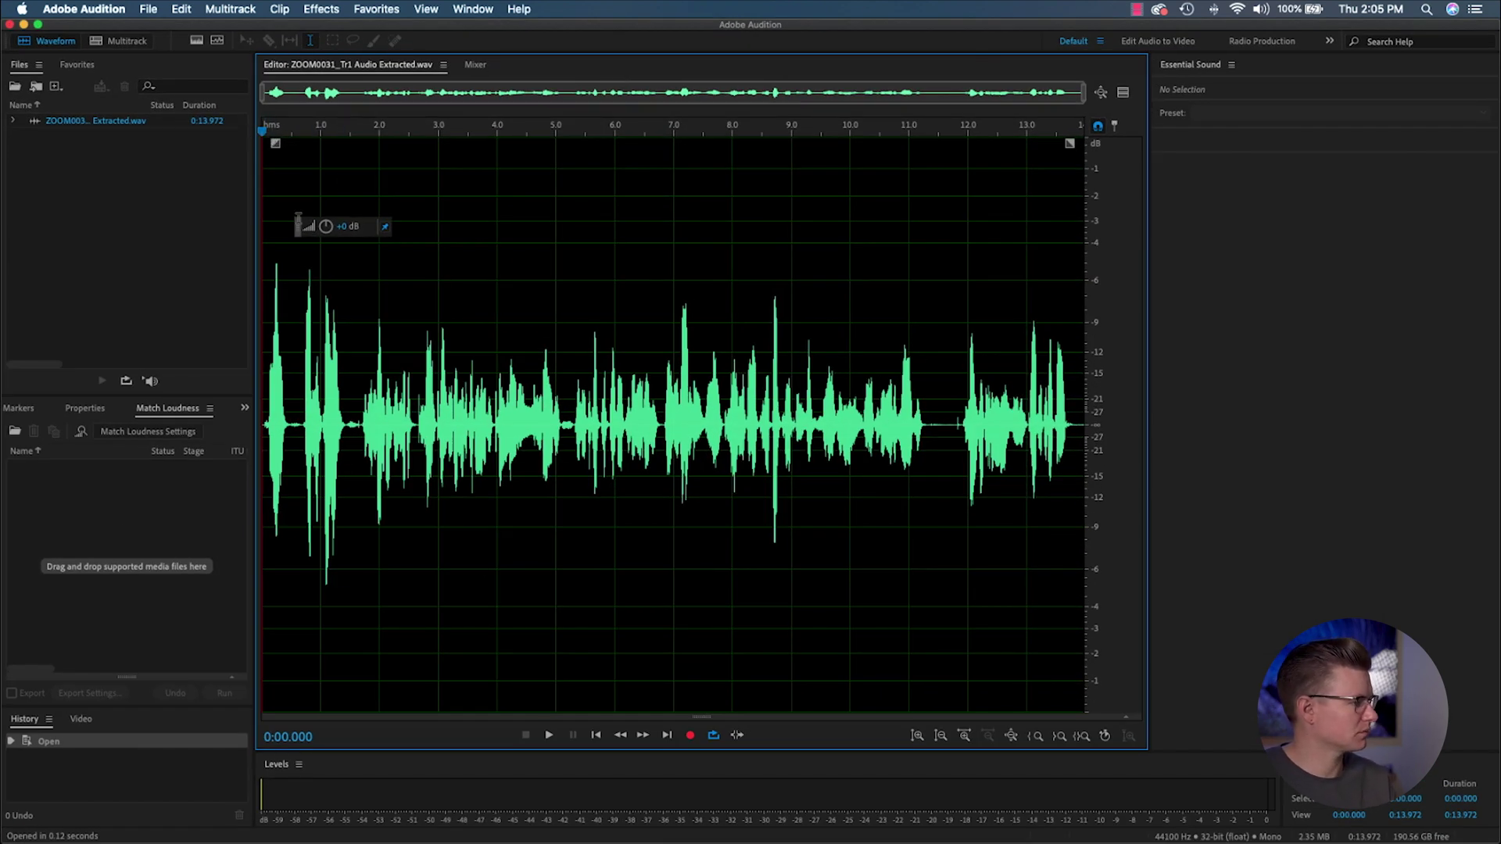
{"action": "key", "text": "space"}
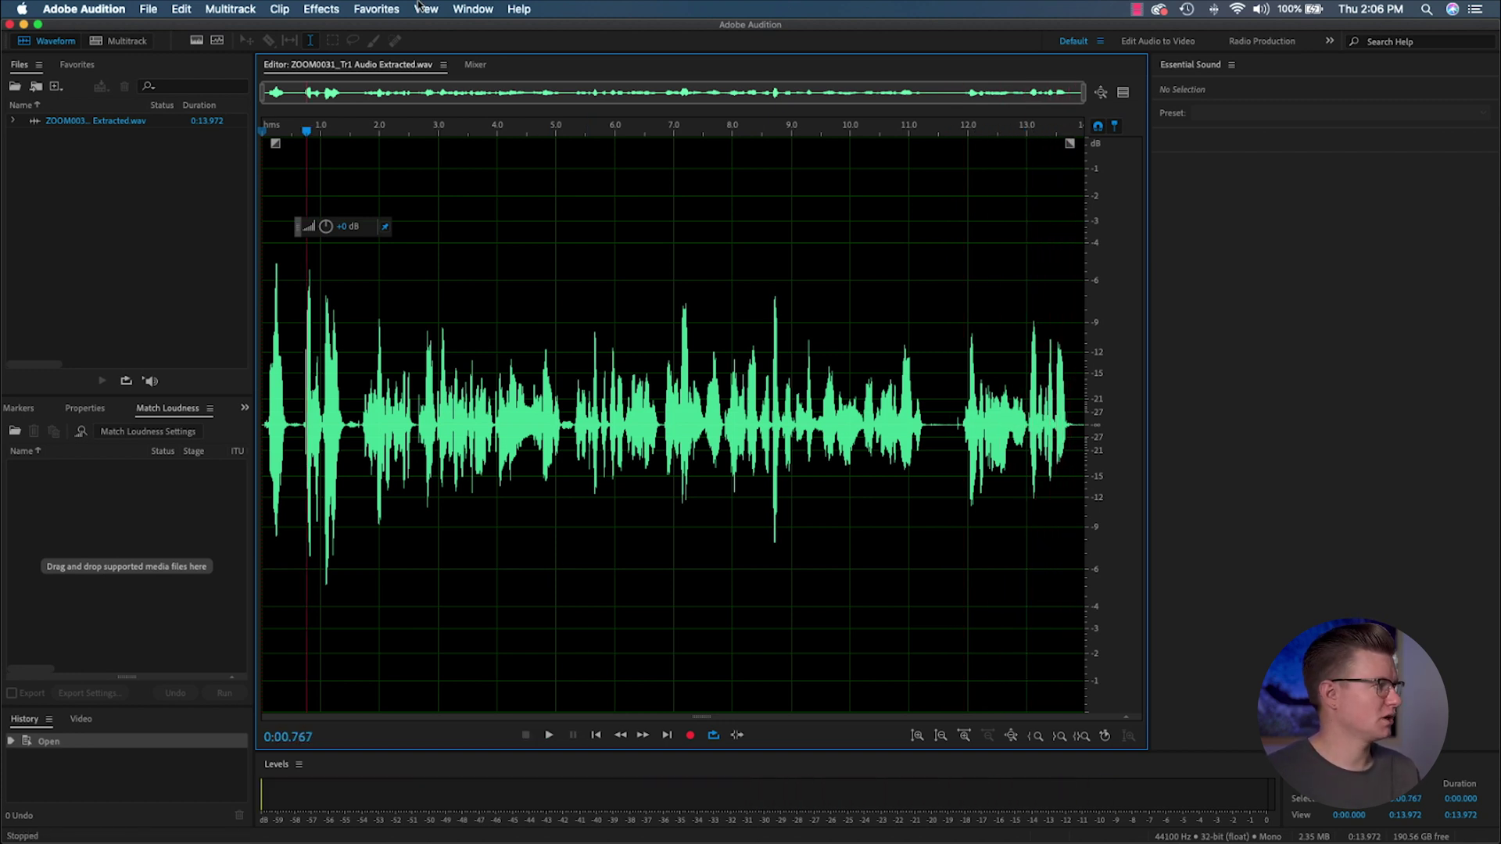
{"action": "left_click", "coordinate": [322, 7]}
{"action": "mouse_move", "coordinate": [454, 191]}
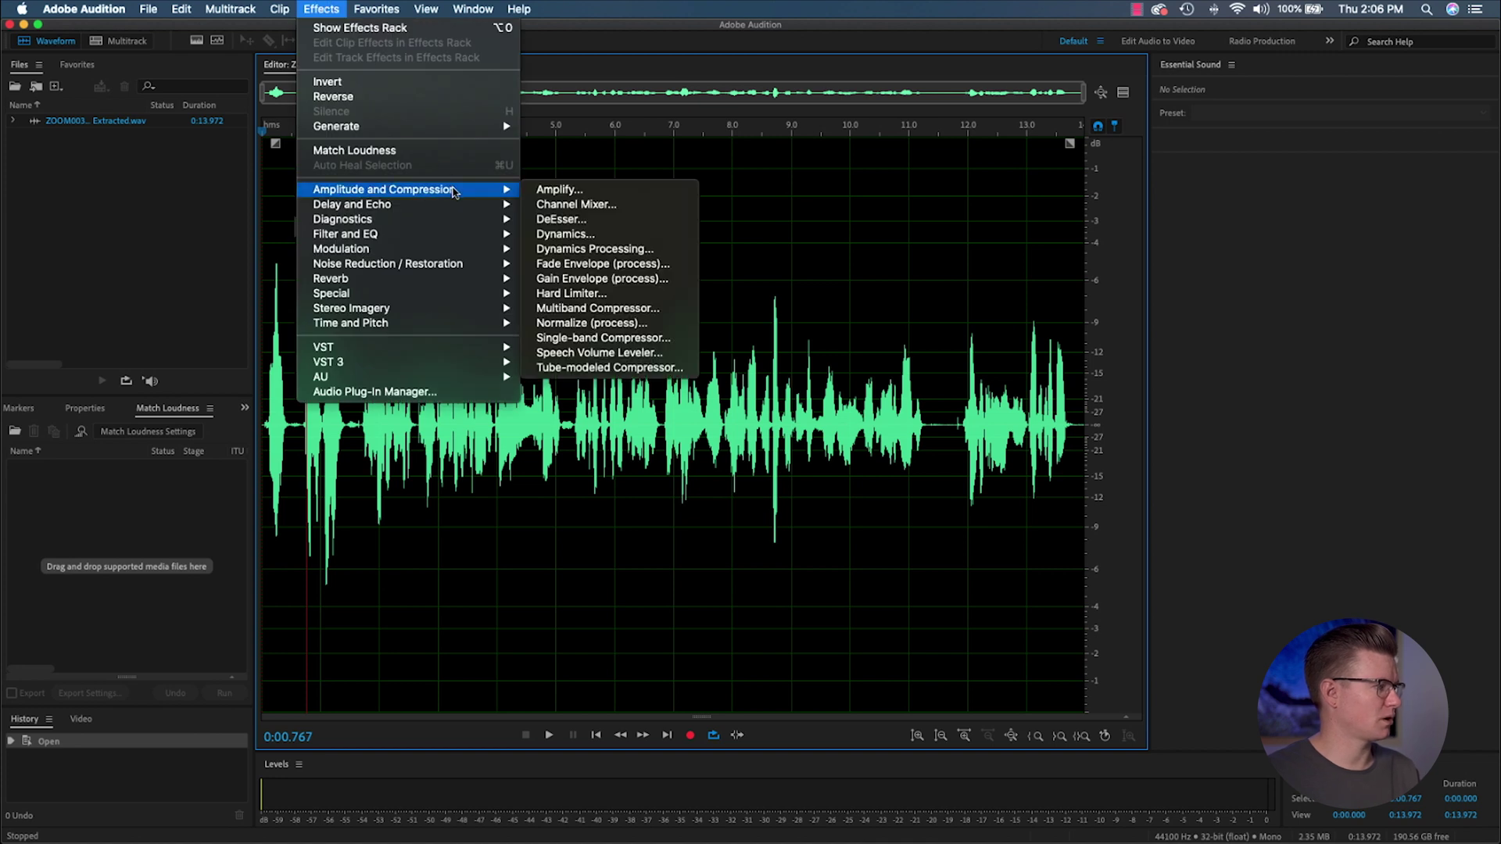
Apply Normalize (process) to the whole recording with an edited Normalize To level
{"action": "left_click", "coordinate": [569, 324]}
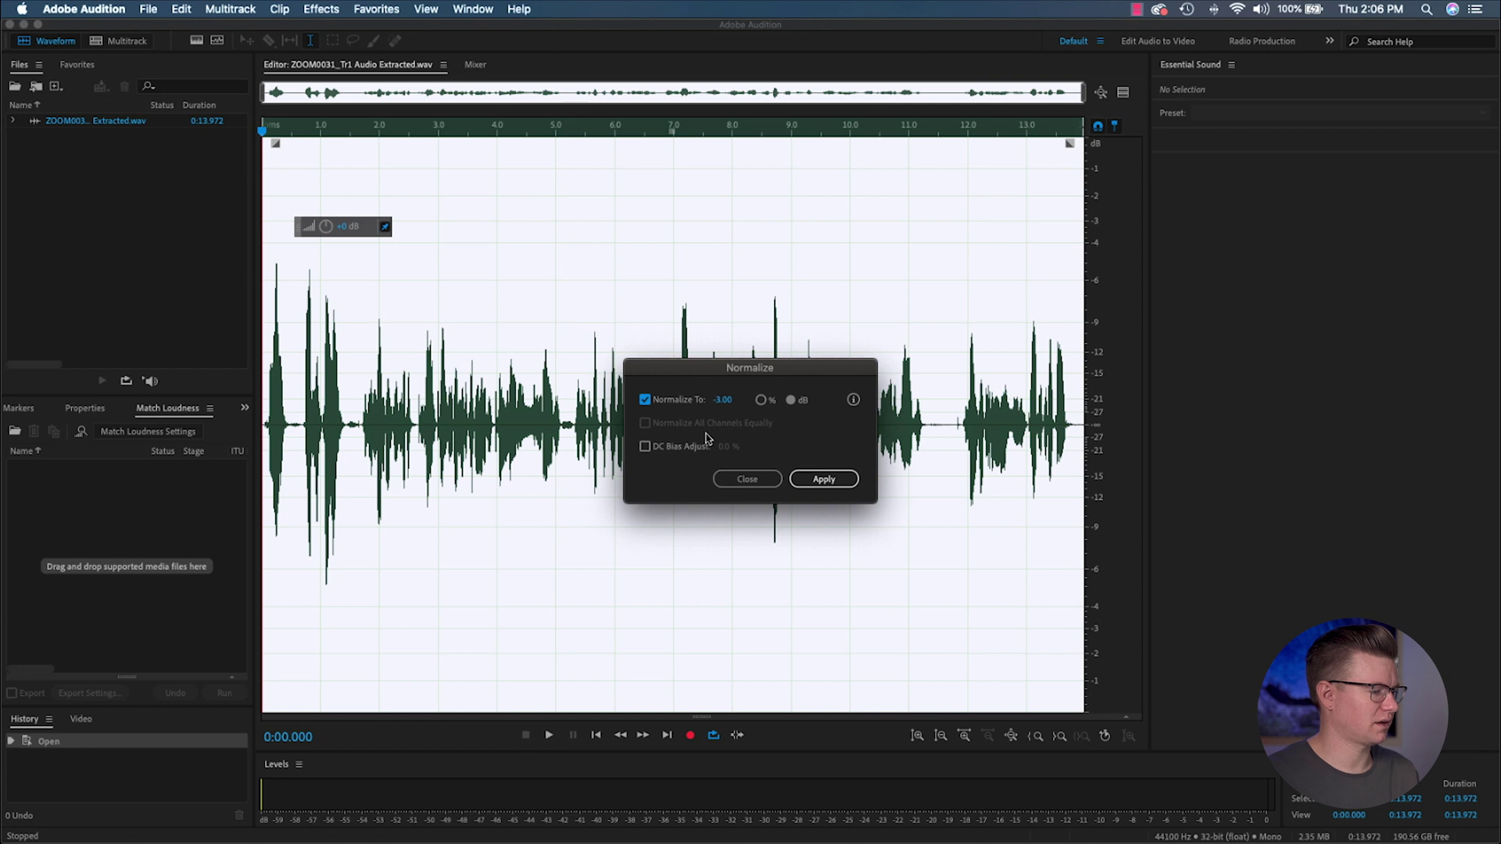
{"action": "left_click", "coordinate": [722, 398]}
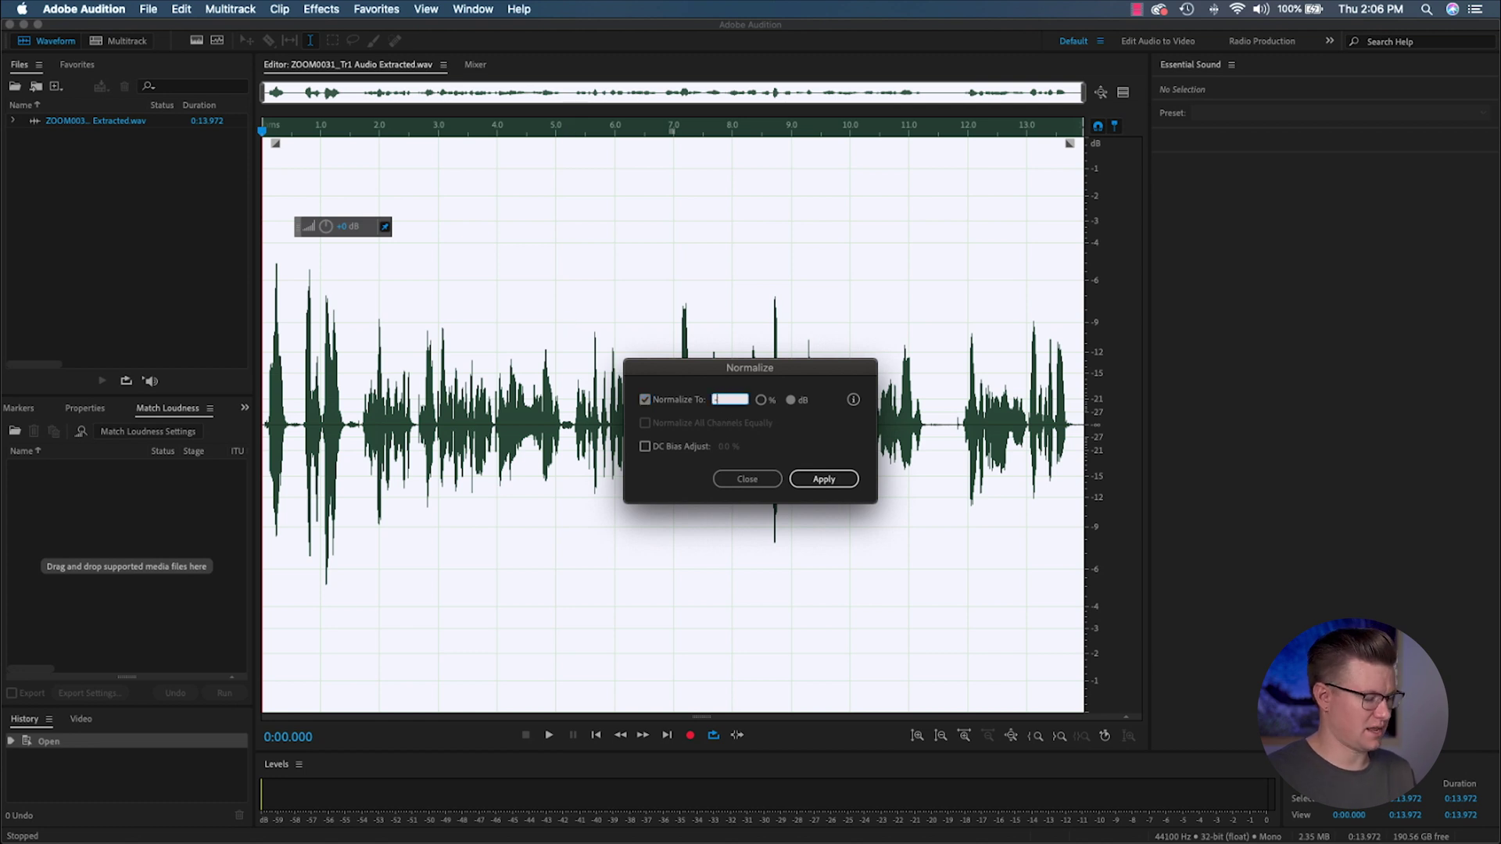
{"action": "left_click", "coordinate": [825, 479]}
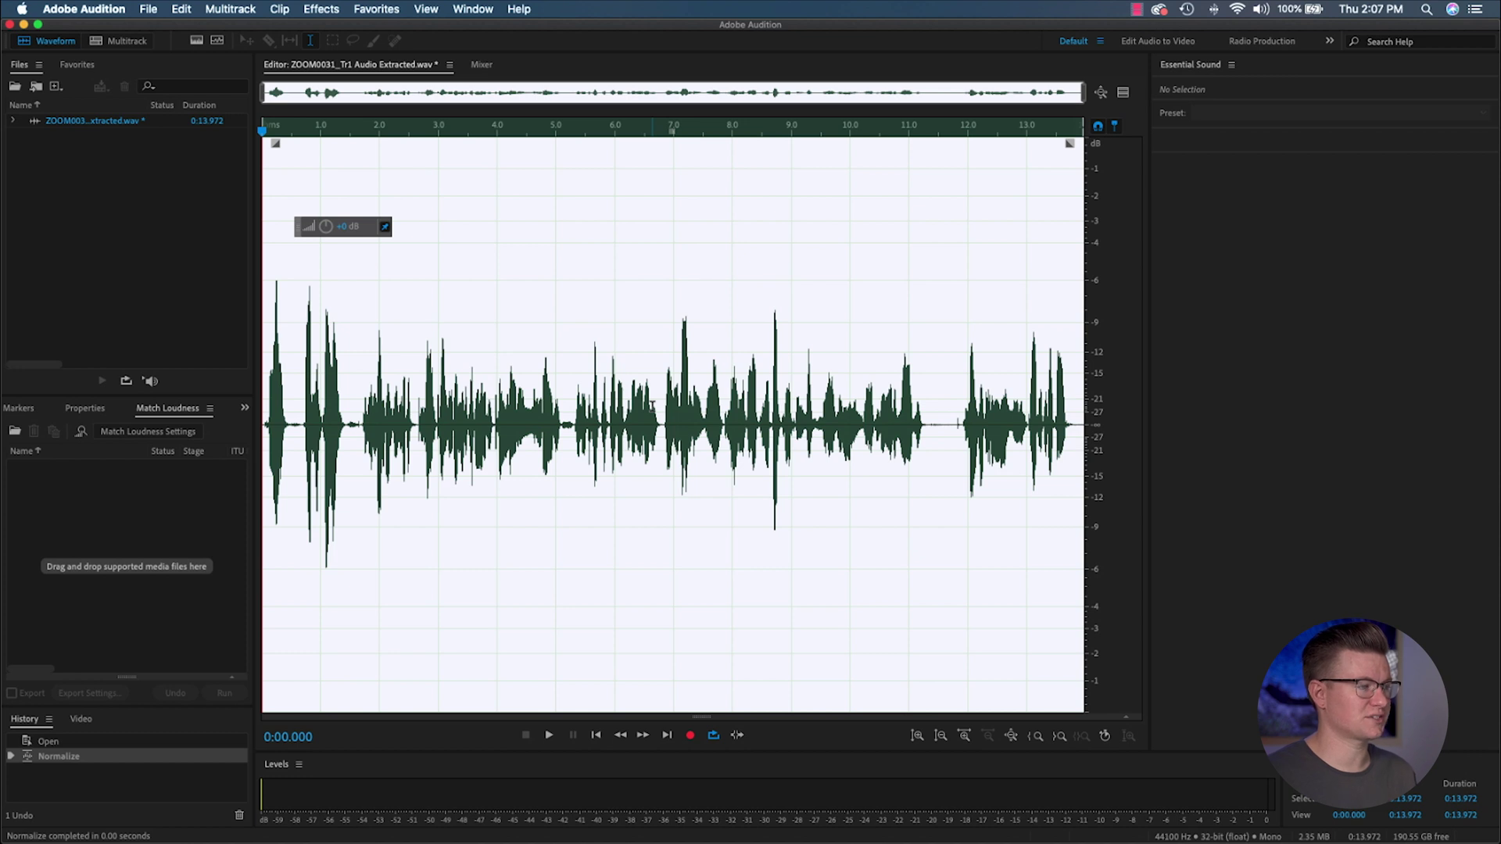
{"action": "left_click", "coordinate": [324, 7]}
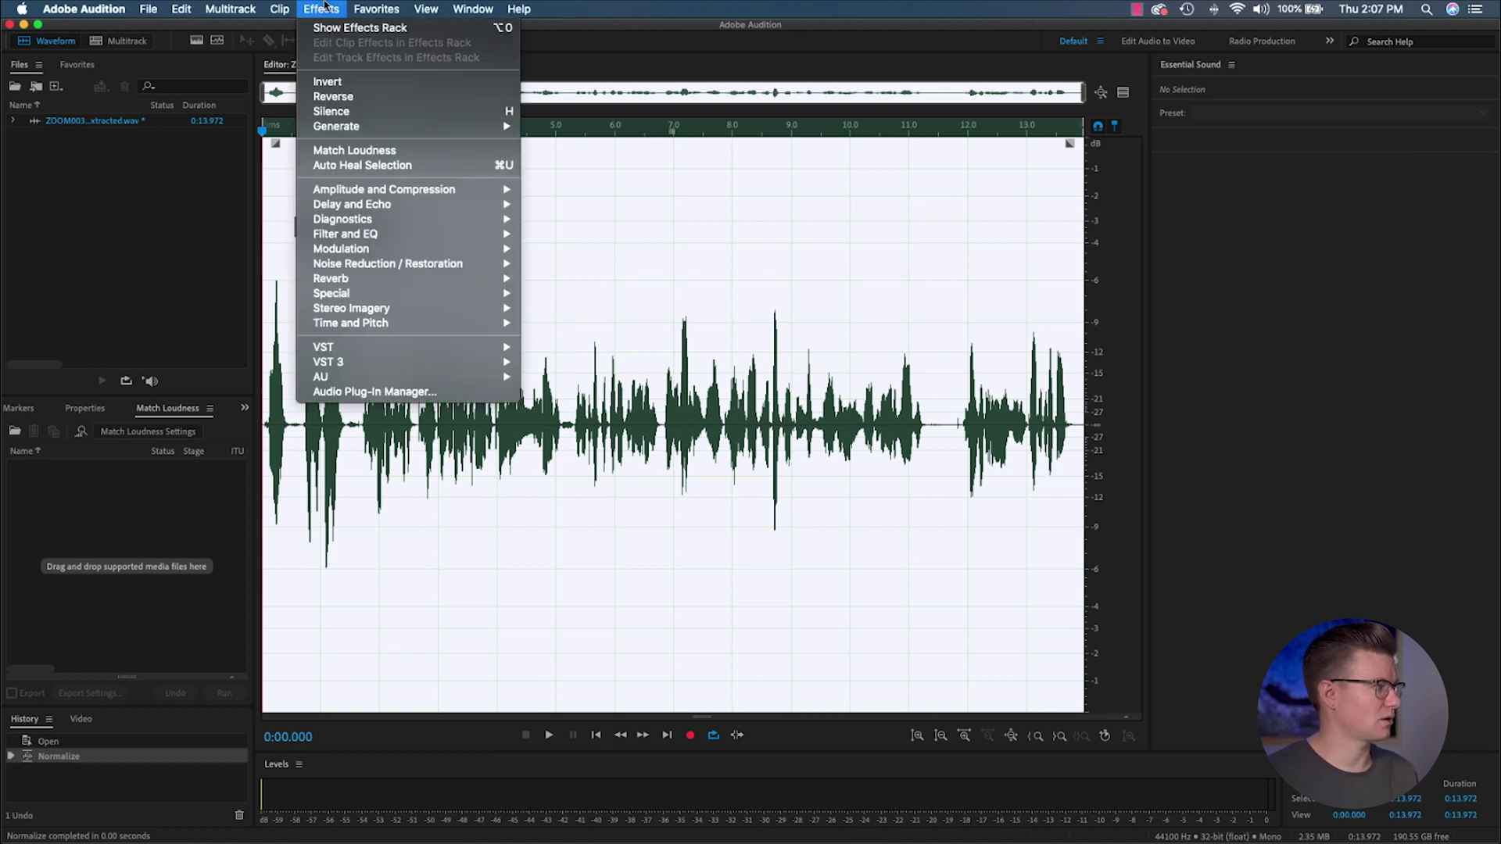
Apply a Single-band Compressor with a -12 dB threshold and 3.1:1 ratio to the recording
{"action": "mouse_move", "coordinate": [478, 194]}
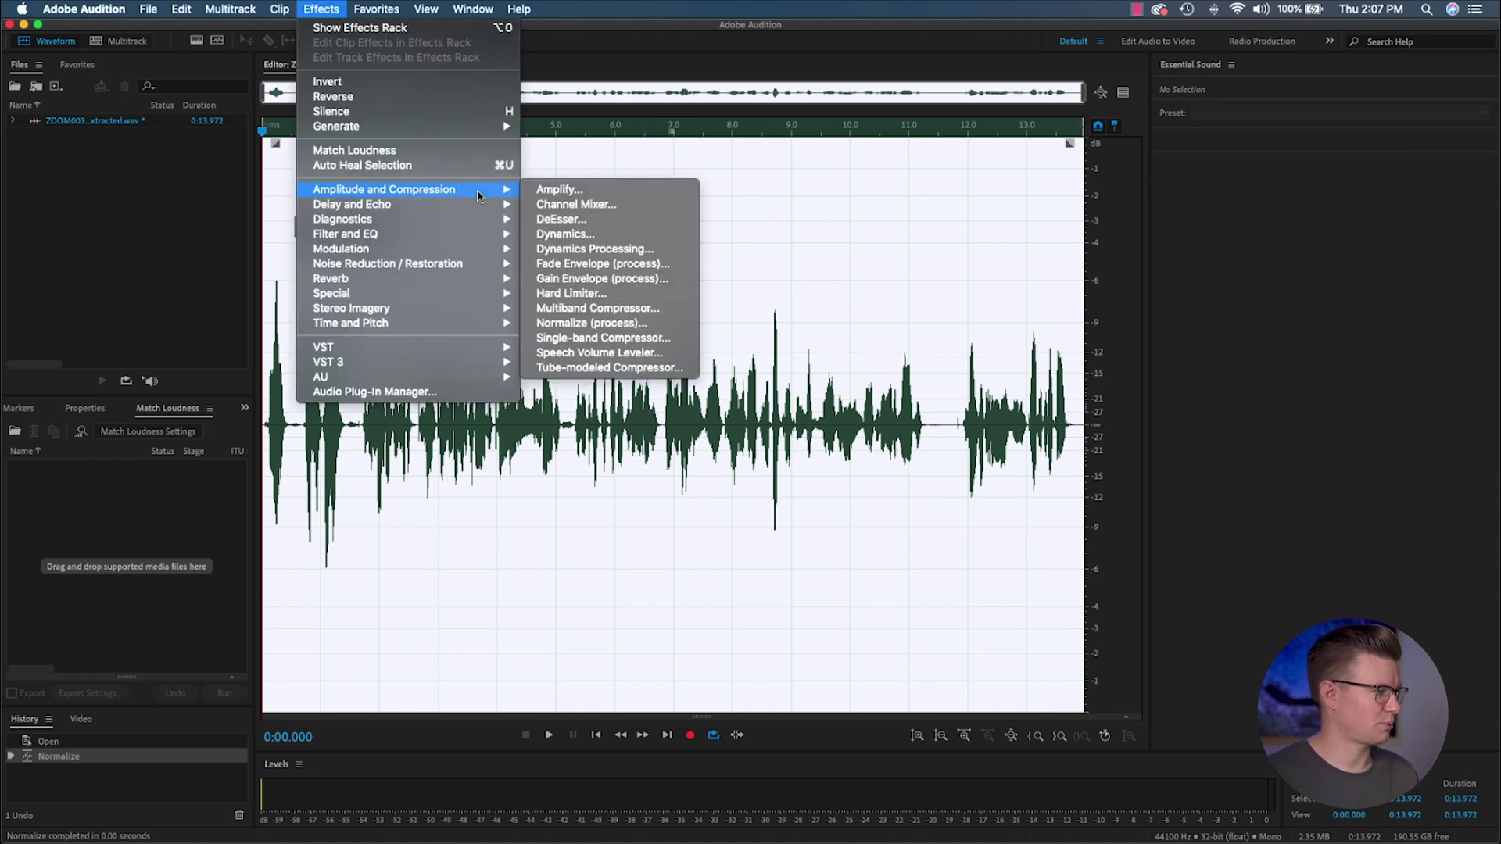
{"action": "left_click", "coordinate": [592, 338]}
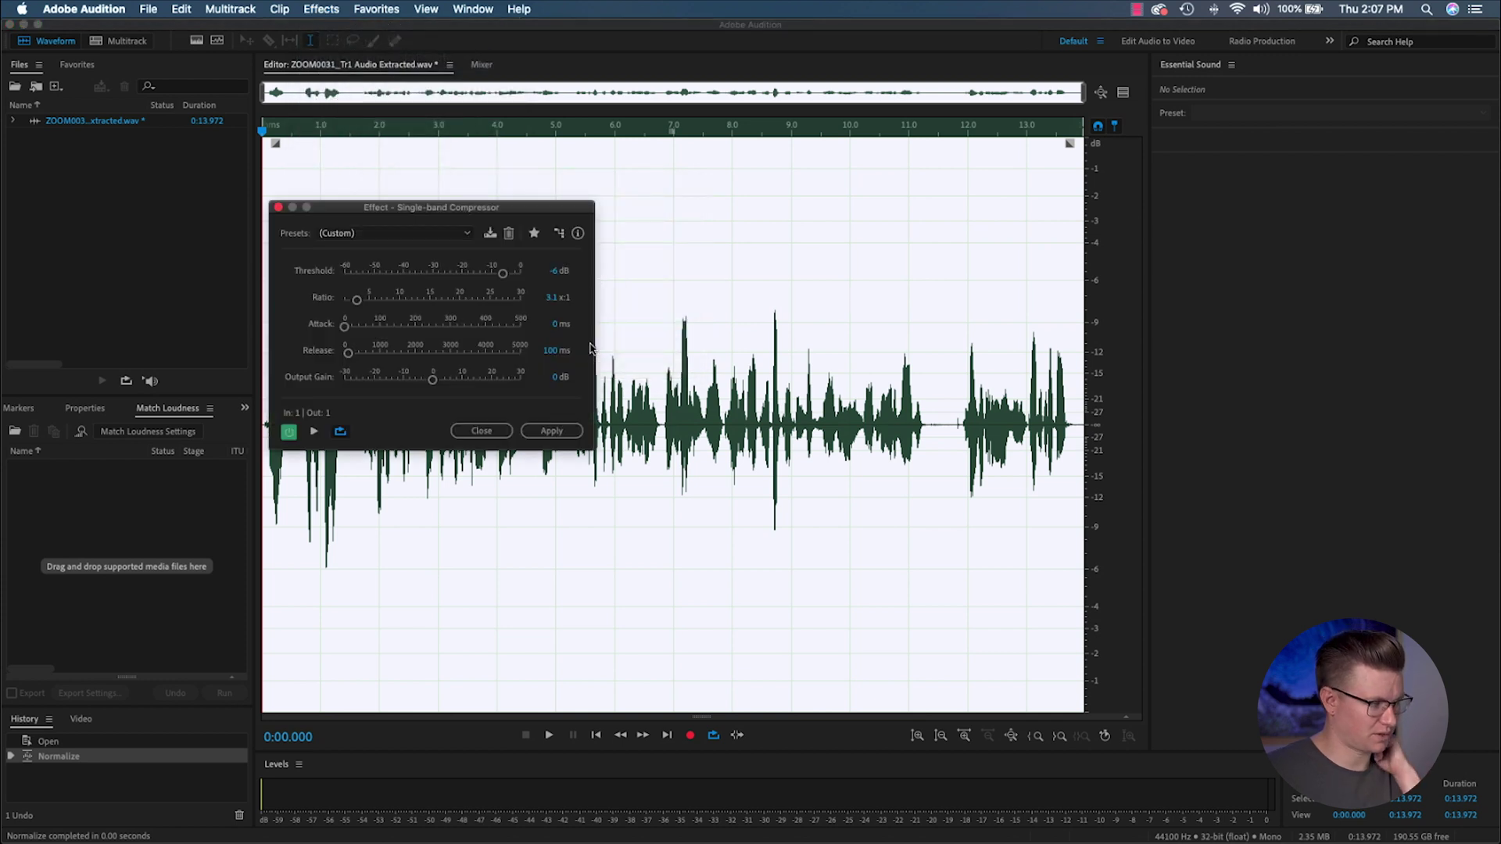
{"action": "left_click_drag", "start_coordinate": [538, 209], "coordinate": [1306, 297]}
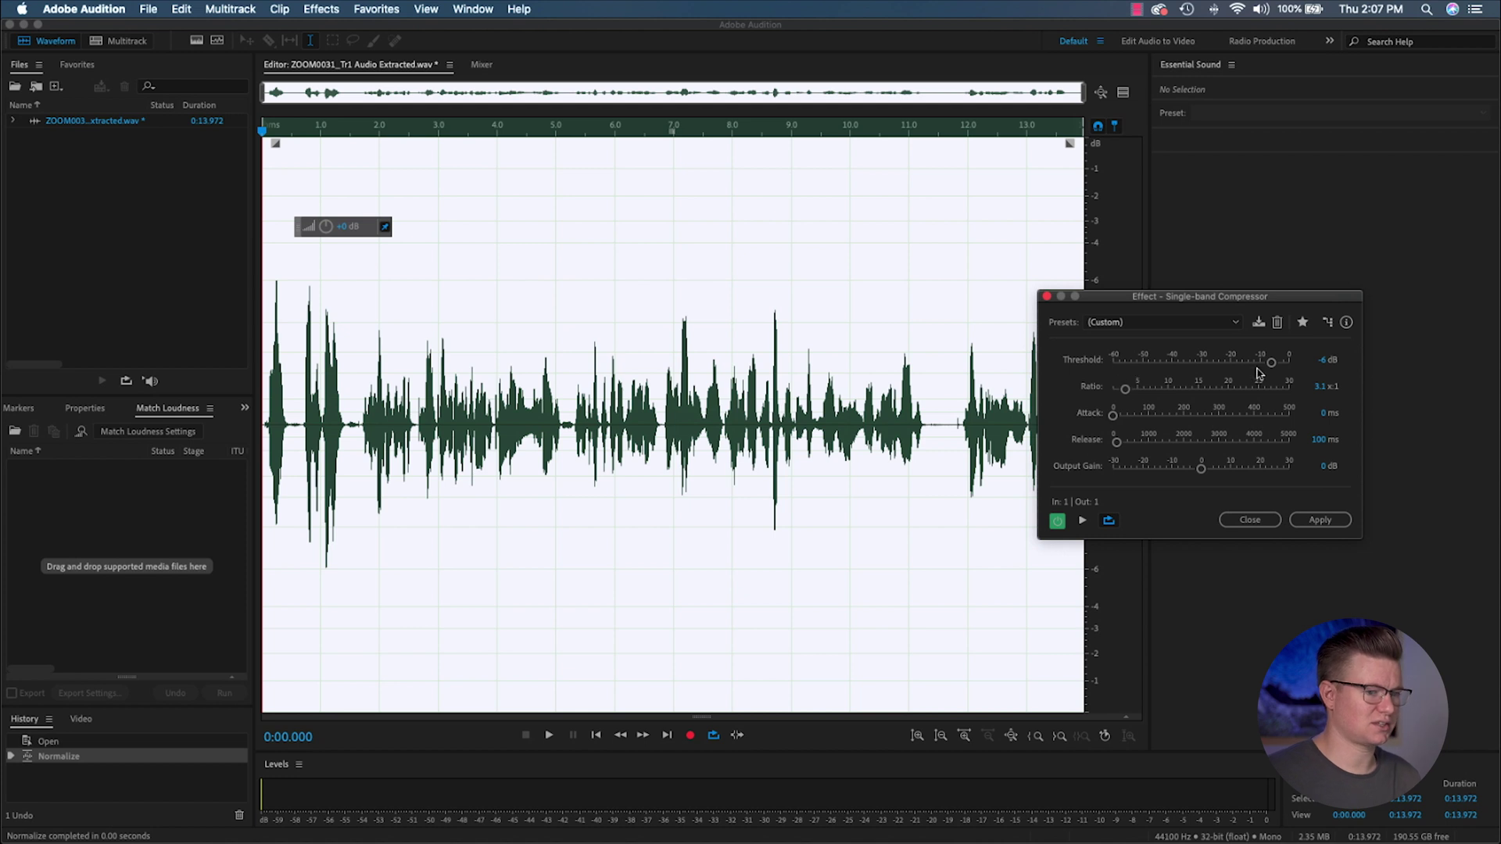
{"action": "left_click_drag", "start_coordinate": [1123, 299], "coordinate": [1208, 288]}
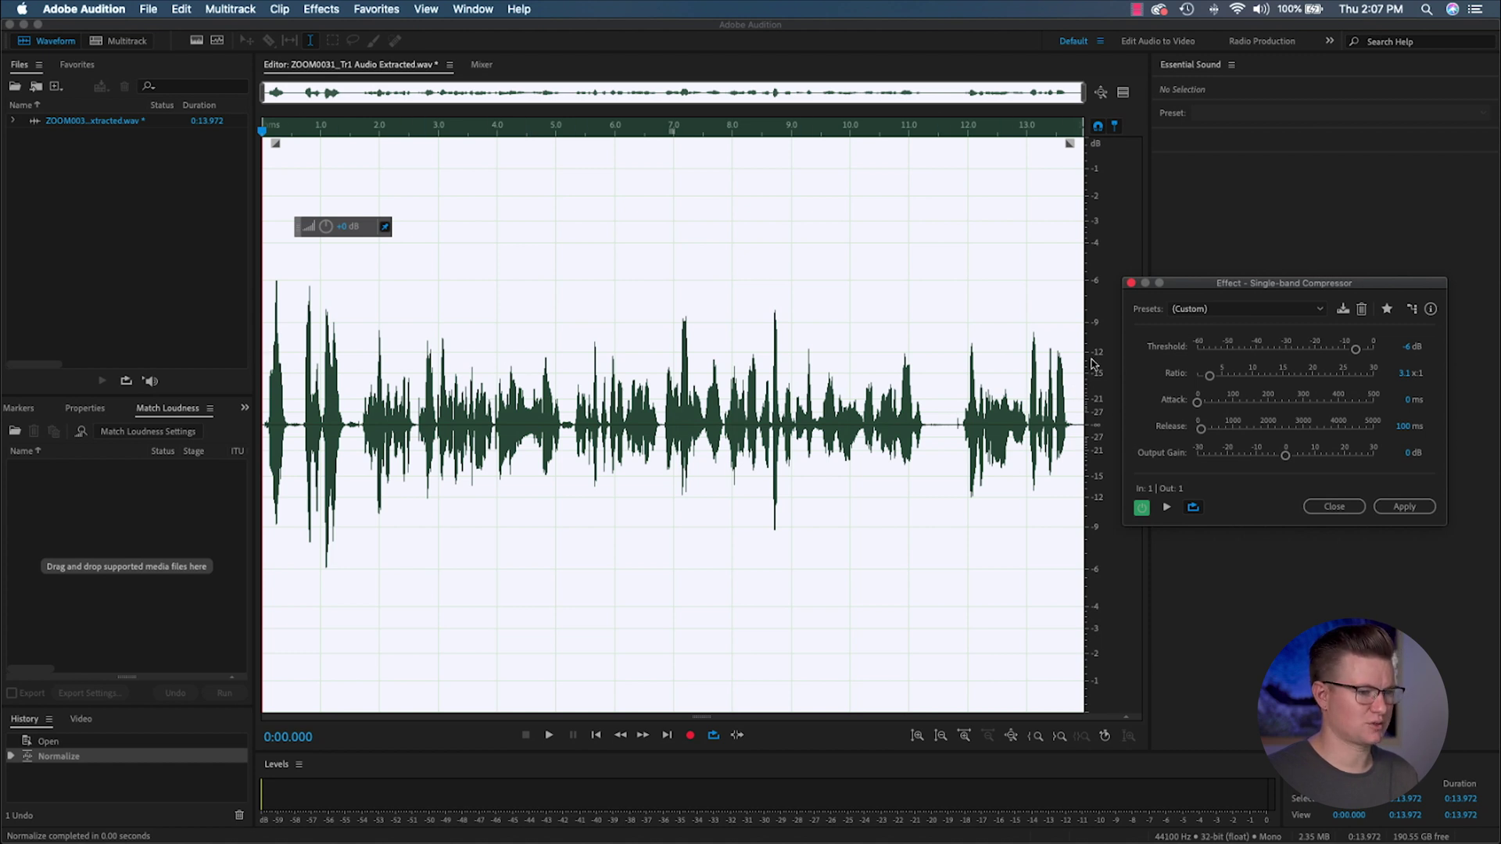
{"action": "left_click", "coordinate": [1407, 345]}
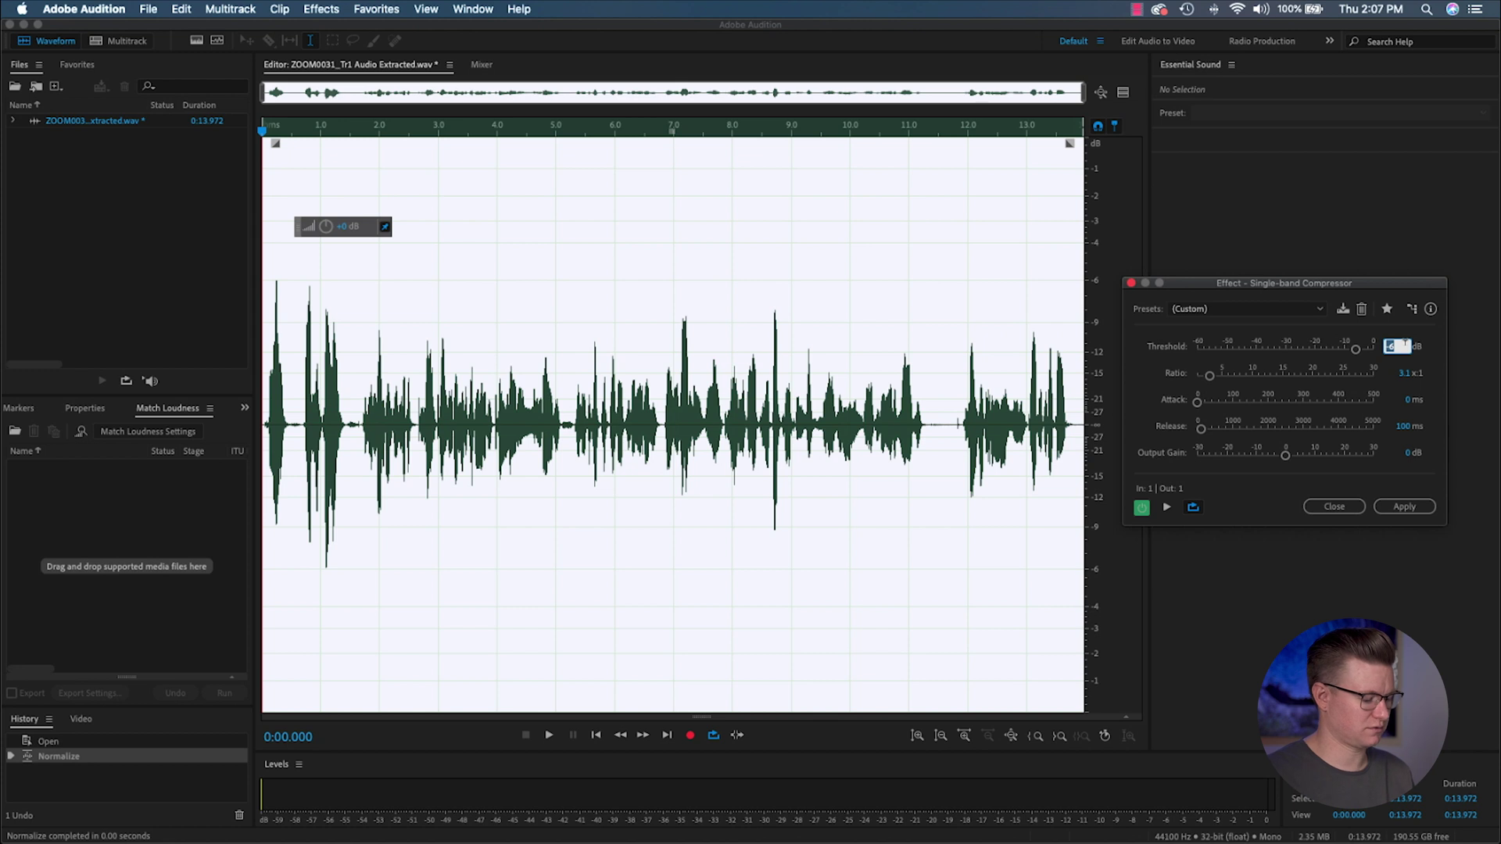
{"action": "key", "text": "Return"}
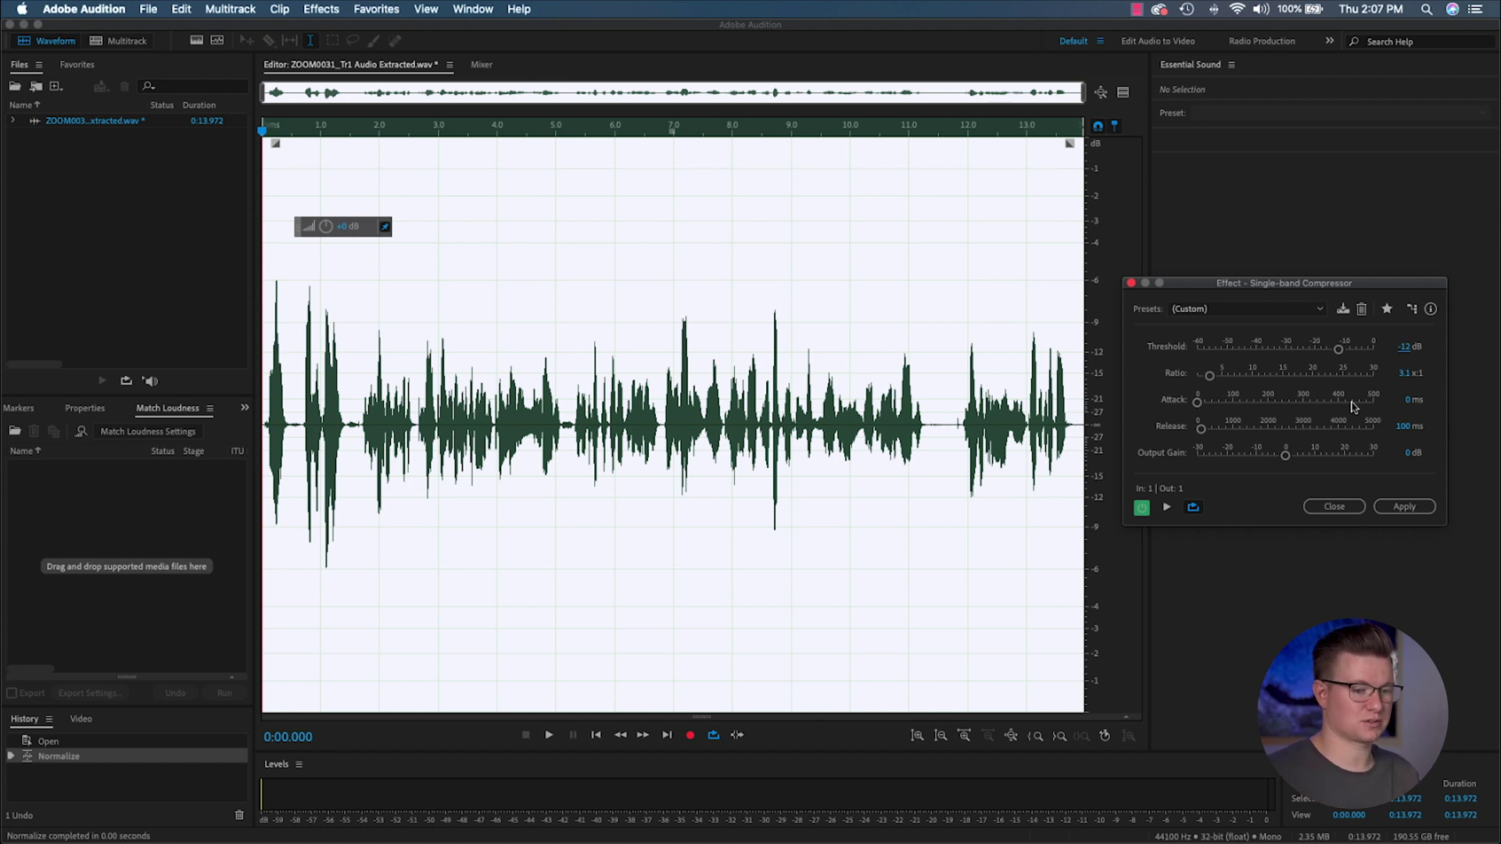
{"action": "left_click", "coordinate": [1410, 507]}
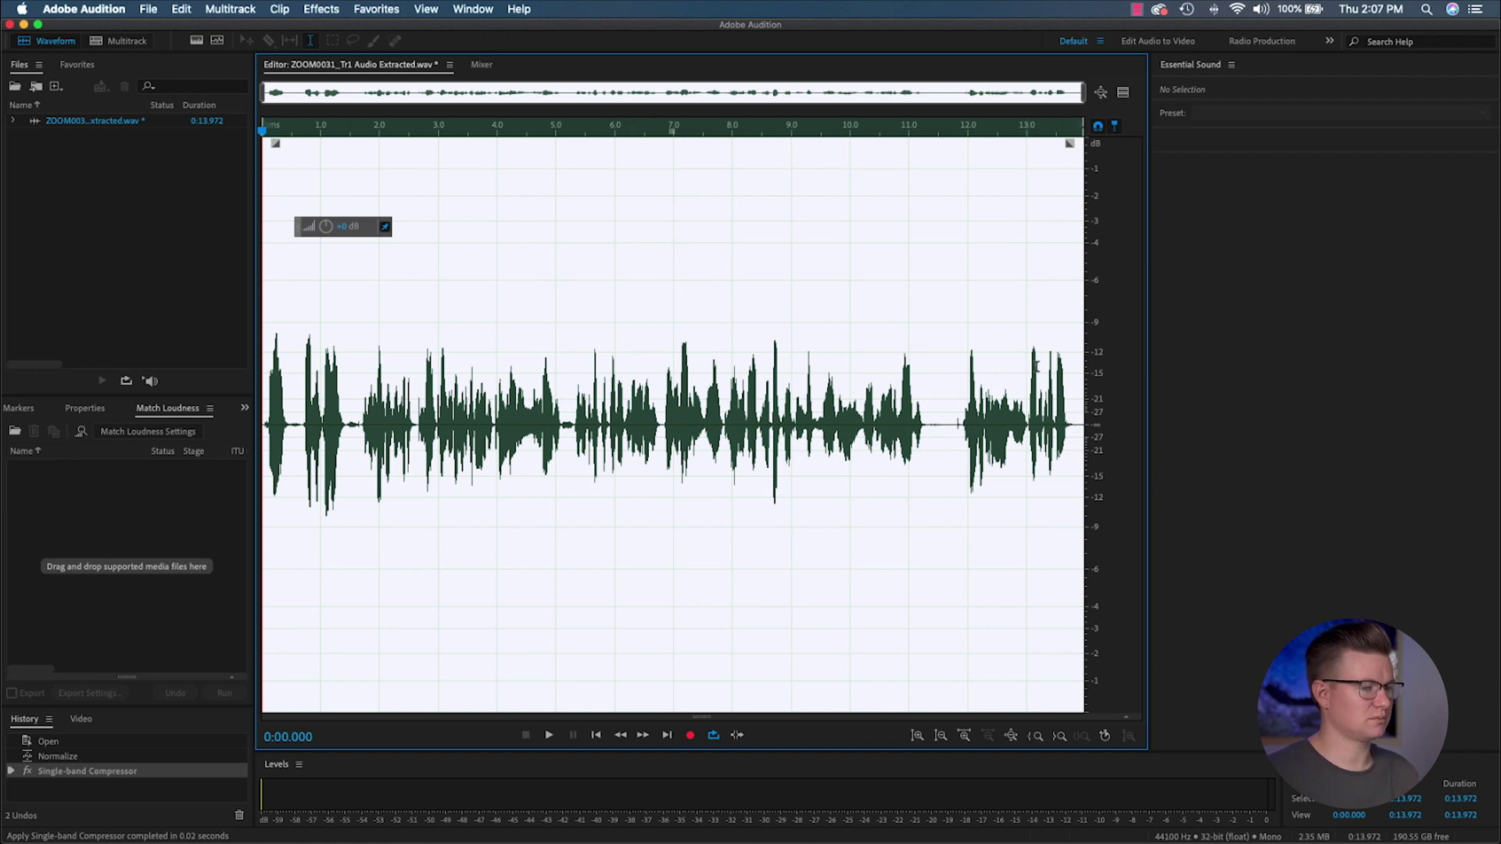
Apply a second Normalize pass to the recording
{"action": "left_click", "coordinate": [358, 9]}
{"action": "mouse_move", "coordinate": [320, 8]}
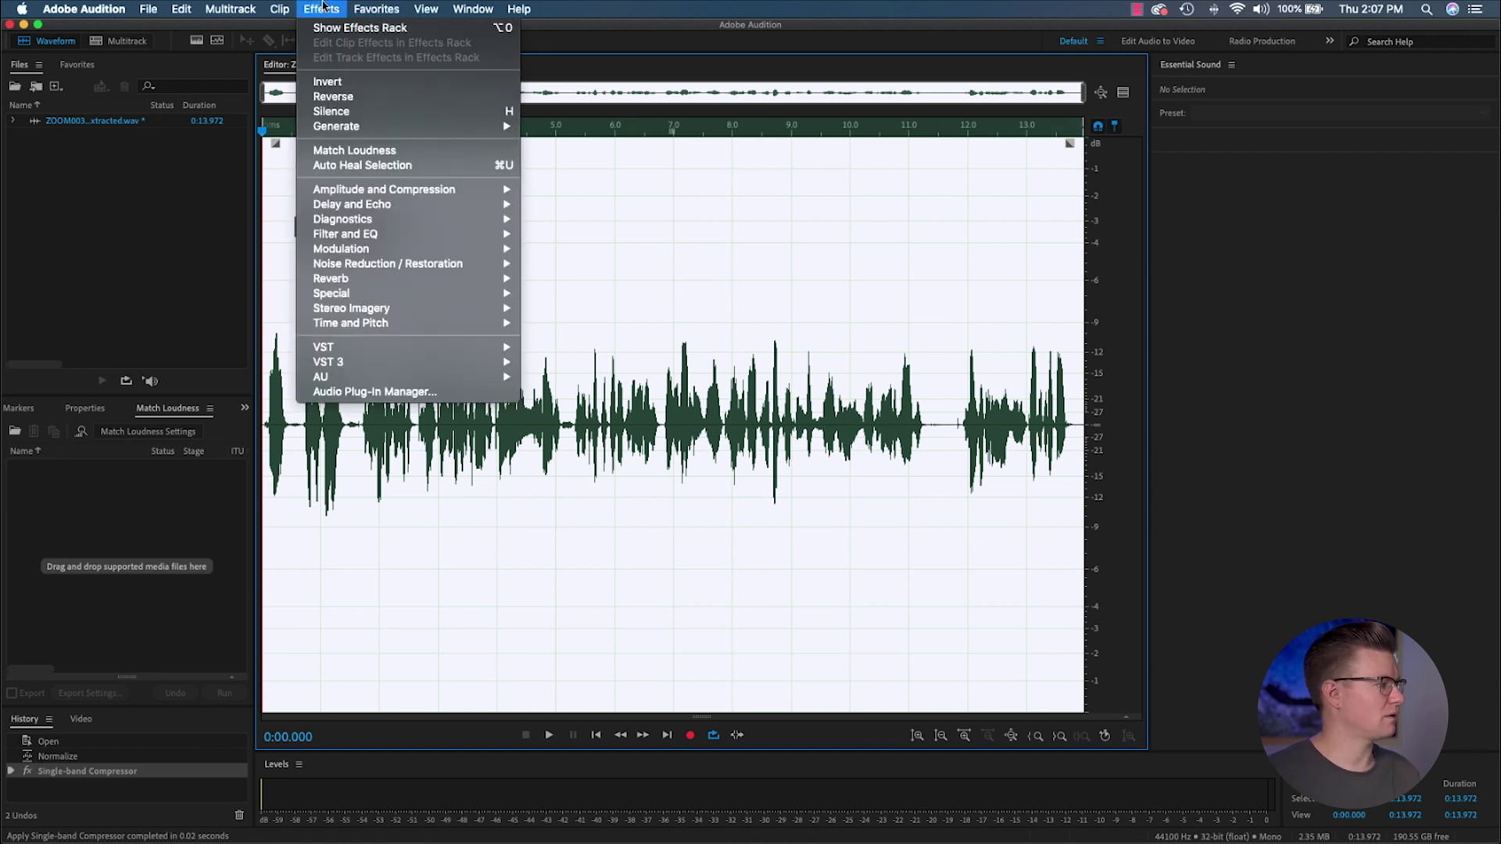
{"action": "mouse_move", "coordinate": [475, 194]}
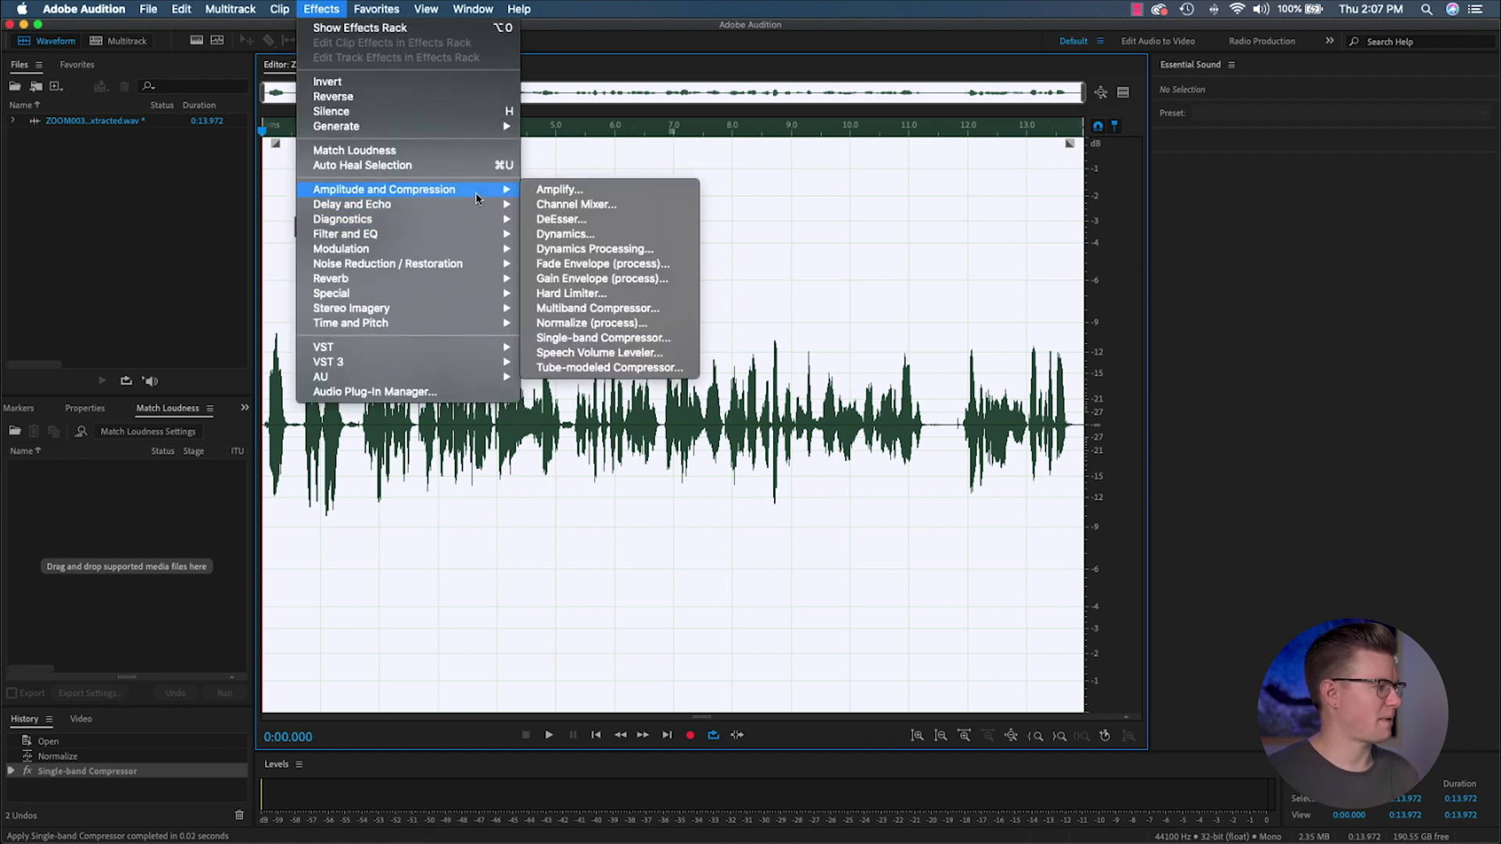
{"action": "left_click", "coordinate": [591, 323]}
{"action": "left_click", "coordinate": [823, 474]}
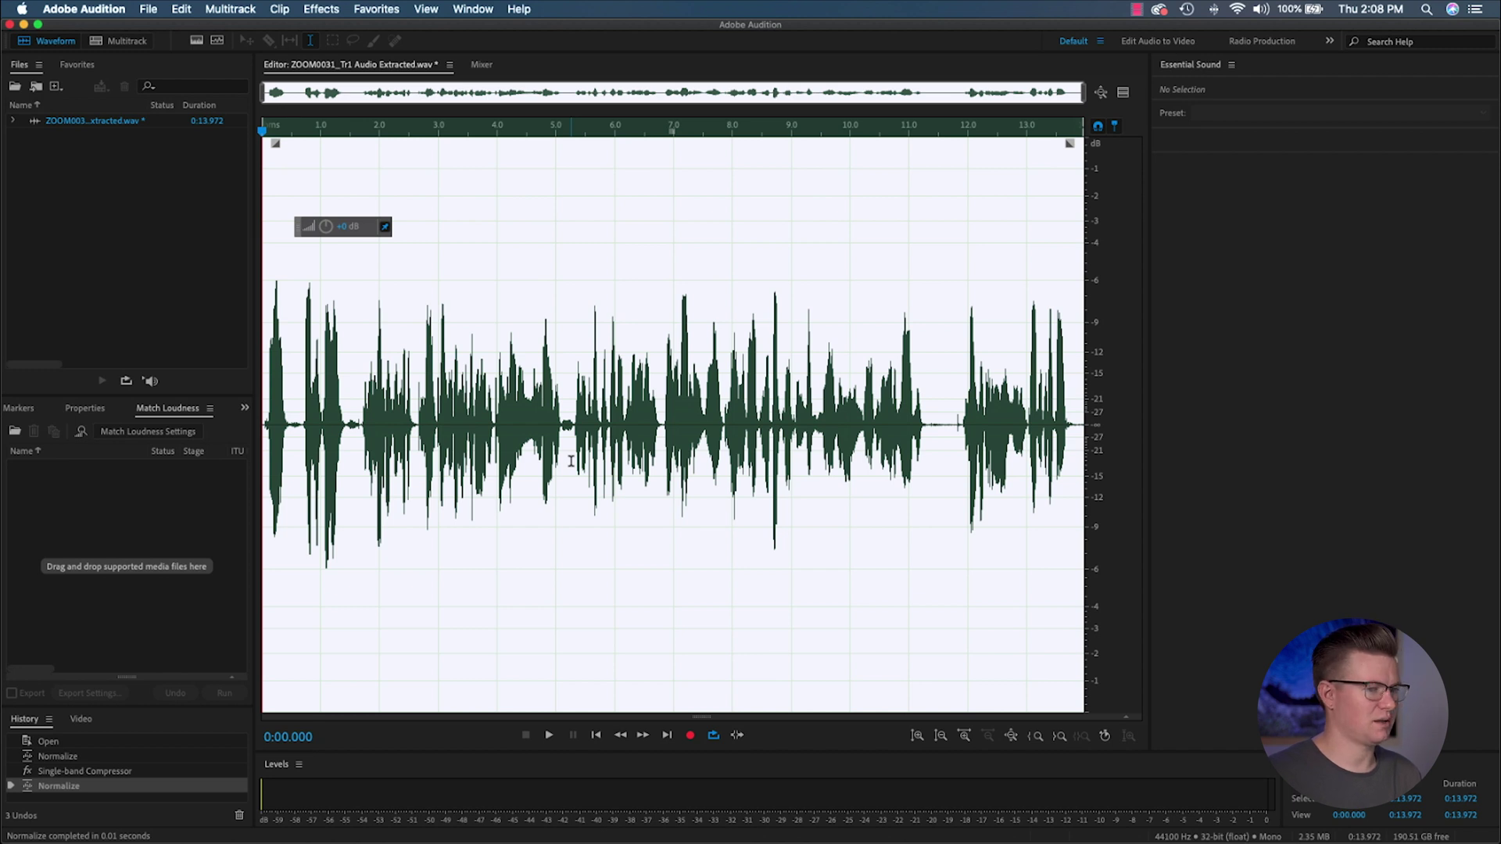
Run the Single-band Compressor again on the voice track with an adjusted threshold
{"action": "left_click", "coordinate": [321, 9]}
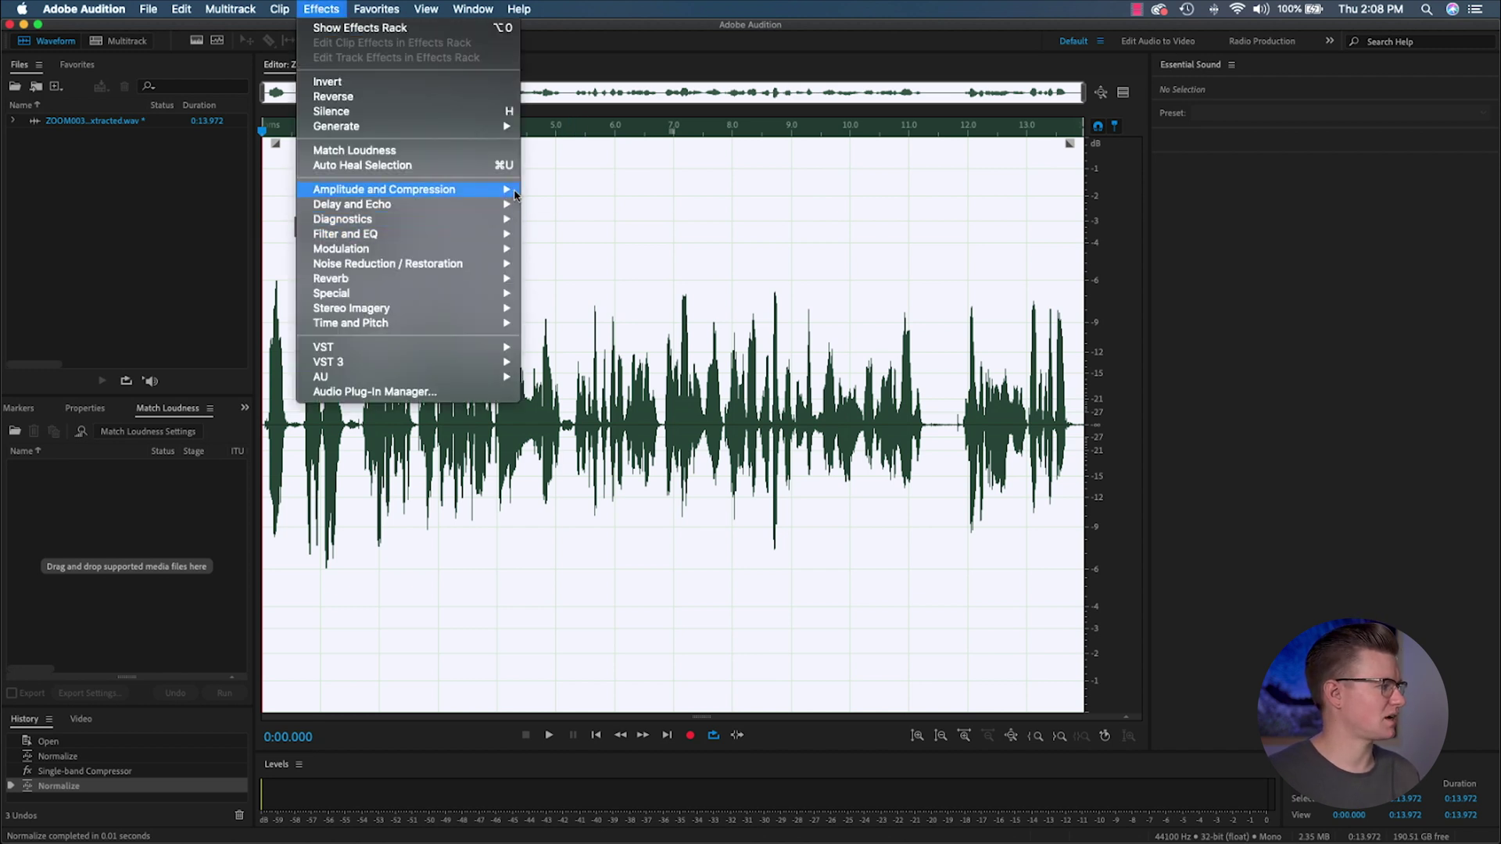
{"action": "mouse_move", "coordinate": [480, 189]}
{"action": "left_click", "coordinate": [603, 337]}
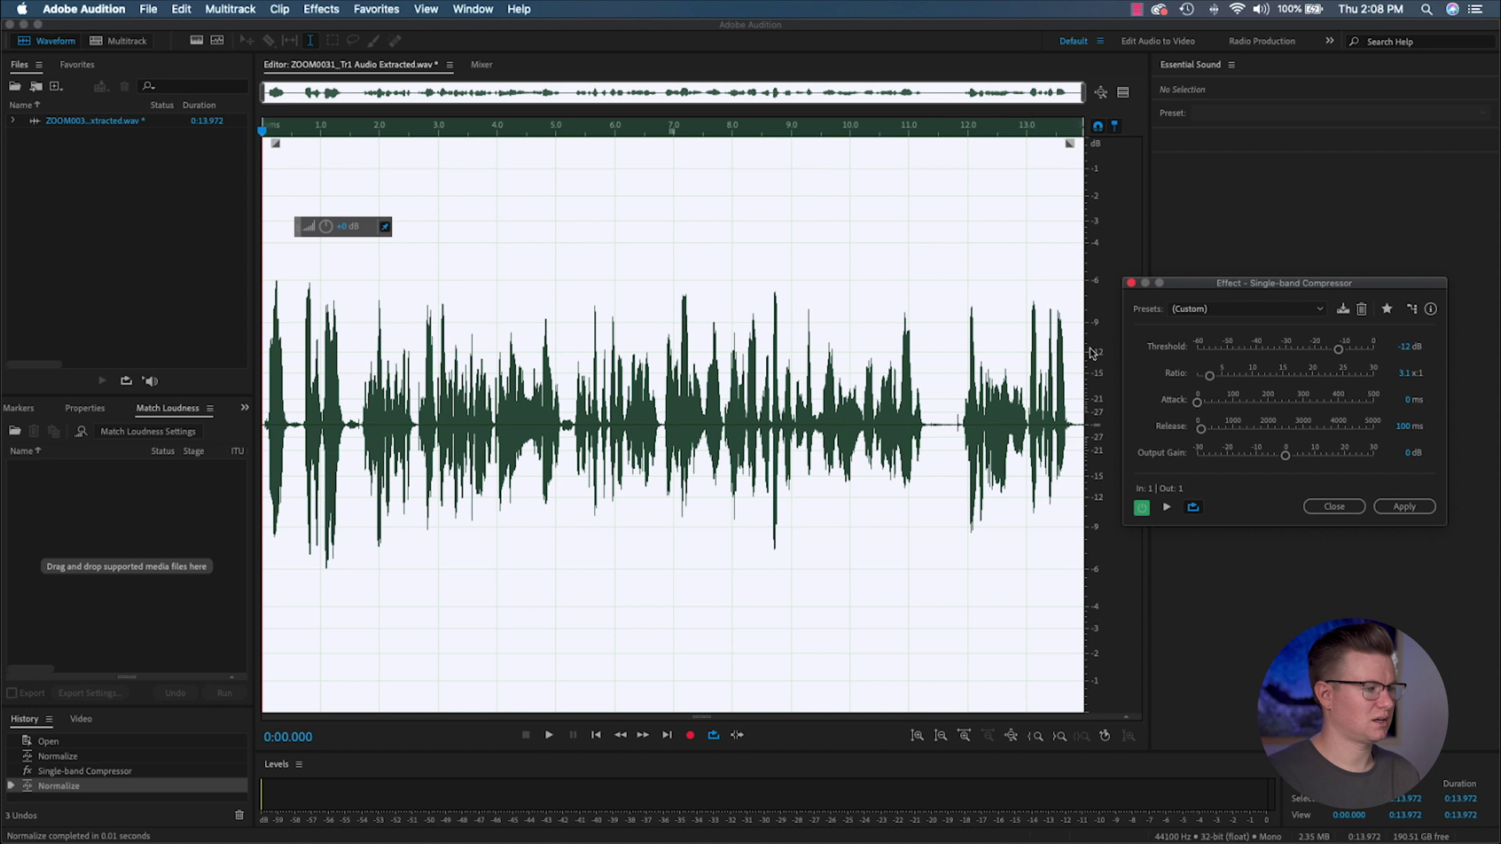
{"action": "left_click", "coordinate": [1403, 345]}
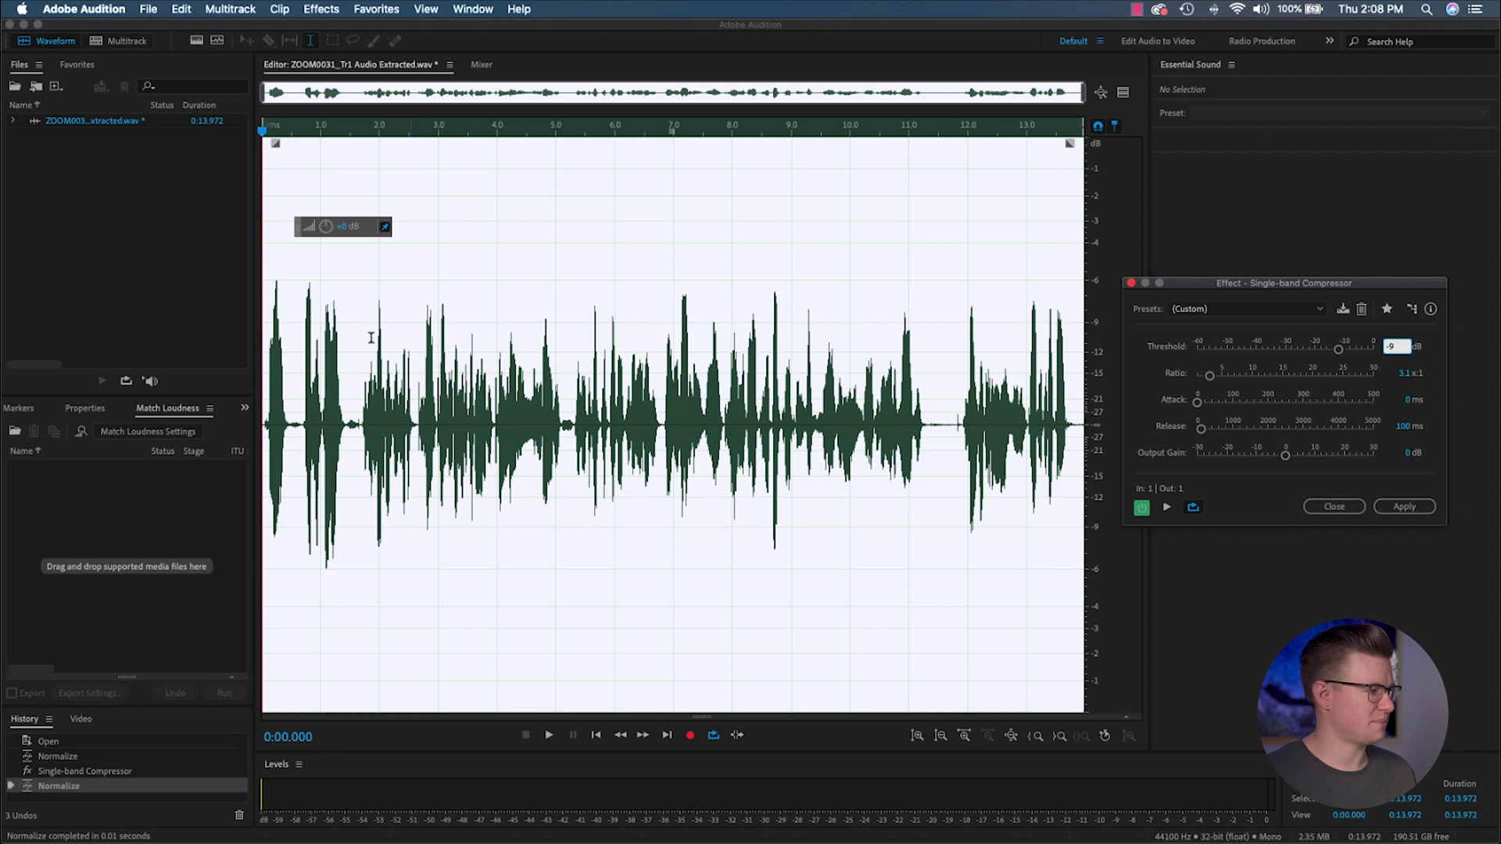
{"action": "left_click", "coordinate": [1403, 507]}
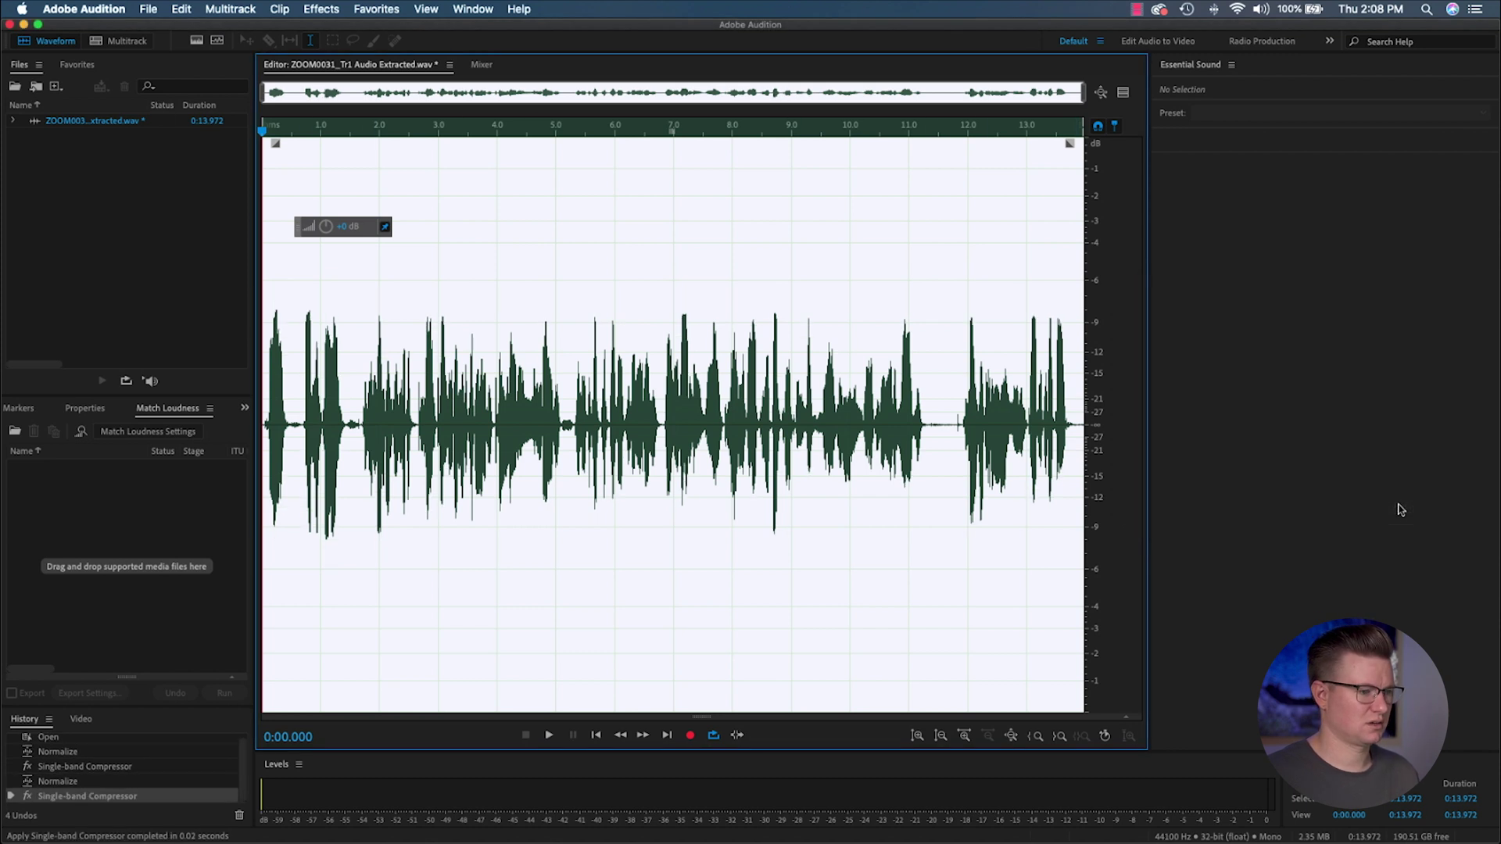
Normalize the compressed track louder once more and play it back
{"action": "left_click", "coordinate": [321, 9]}
{"action": "mouse_move", "coordinate": [490, 189]}
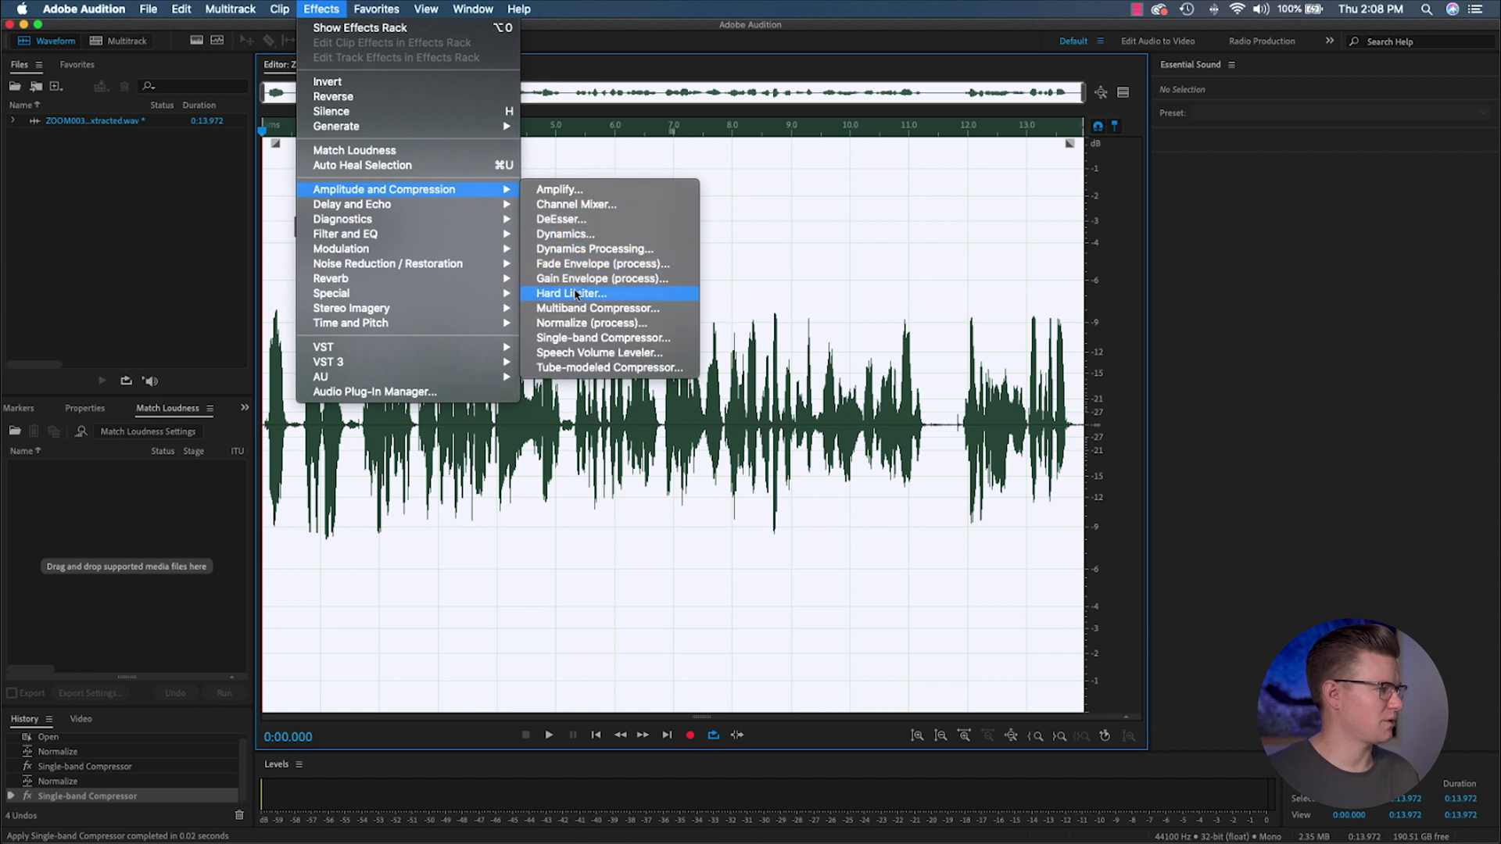
{"action": "left_click", "coordinate": [596, 322]}
{"action": "left_click", "coordinate": [831, 479]}
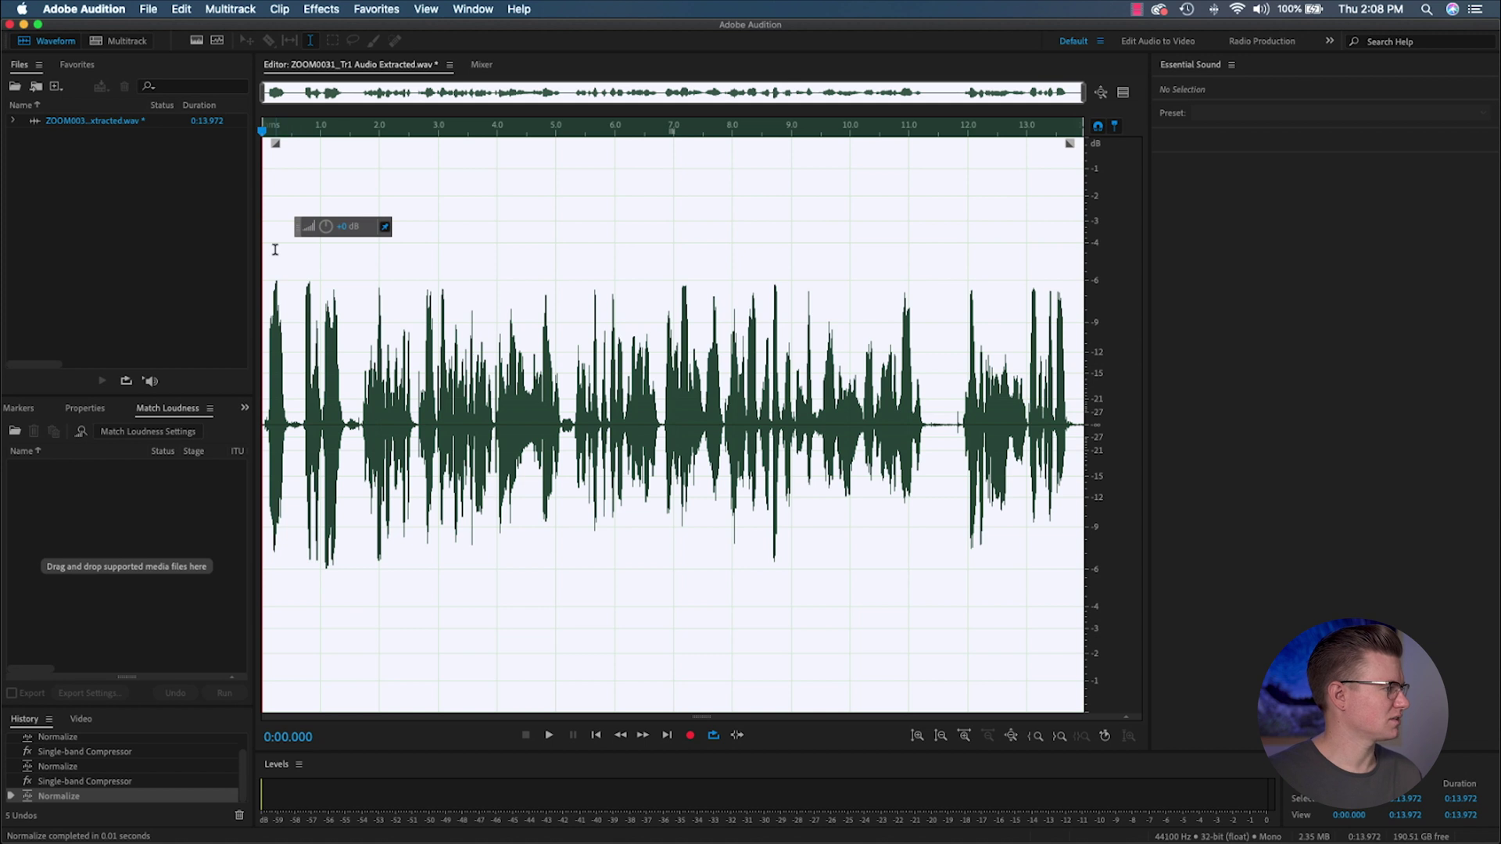
{"action": "key", "text": "space"}
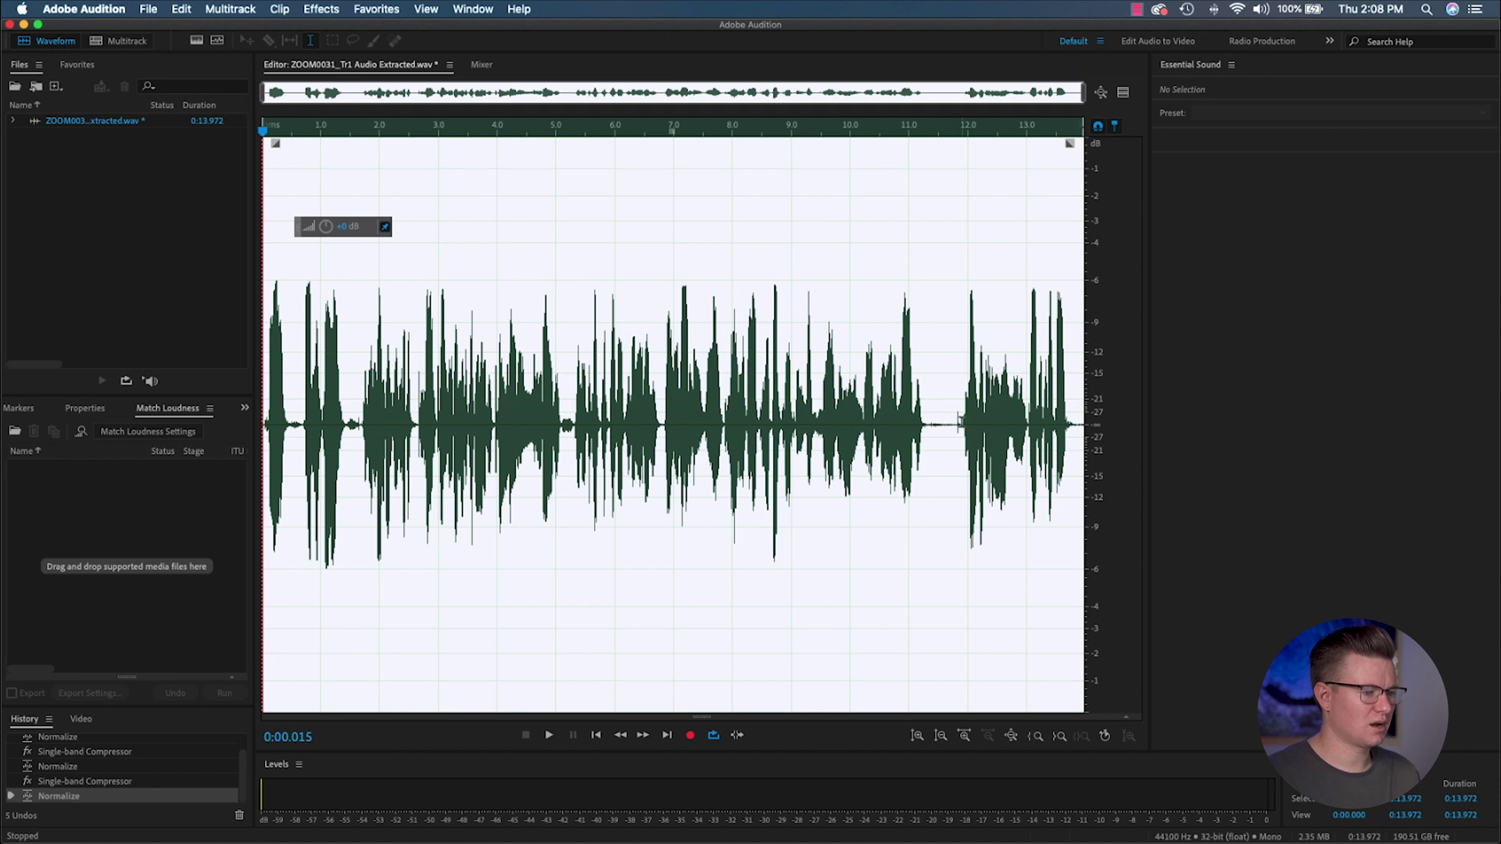
Select the silent gap between phrases near 11.4–11.8 s and listen to it
{"action": "scroll", "coordinate": [960, 422], "scroll_direction": "up", "scroll_amount": 6}
{"action": "scroll", "coordinate": [597, 442], "scroll_direction": "down", "scroll_amount": 3}
{"action": "scroll", "coordinate": [594, 440], "scroll_direction": "up", "scroll_amount": 5}
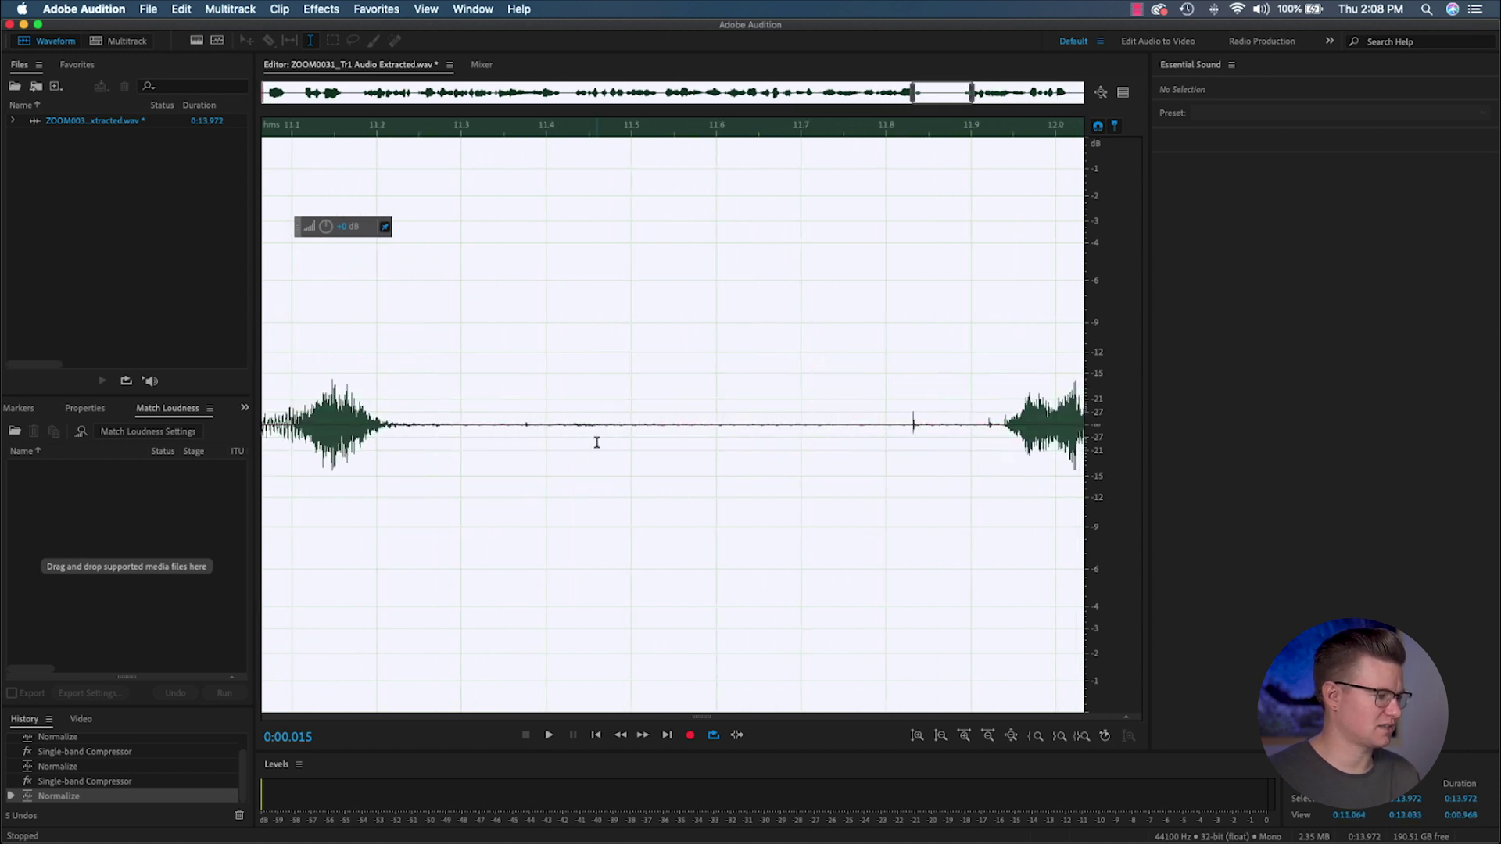
{"action": "scroll", "coordinate": [591, 439], "scroll_direction": "down", "scroll_amount": 2}
{"action": "left_click_drag", "start_coordinate": [558, 430], "coordinate": [884, 478]}
{"action": "key", "text": "space"}
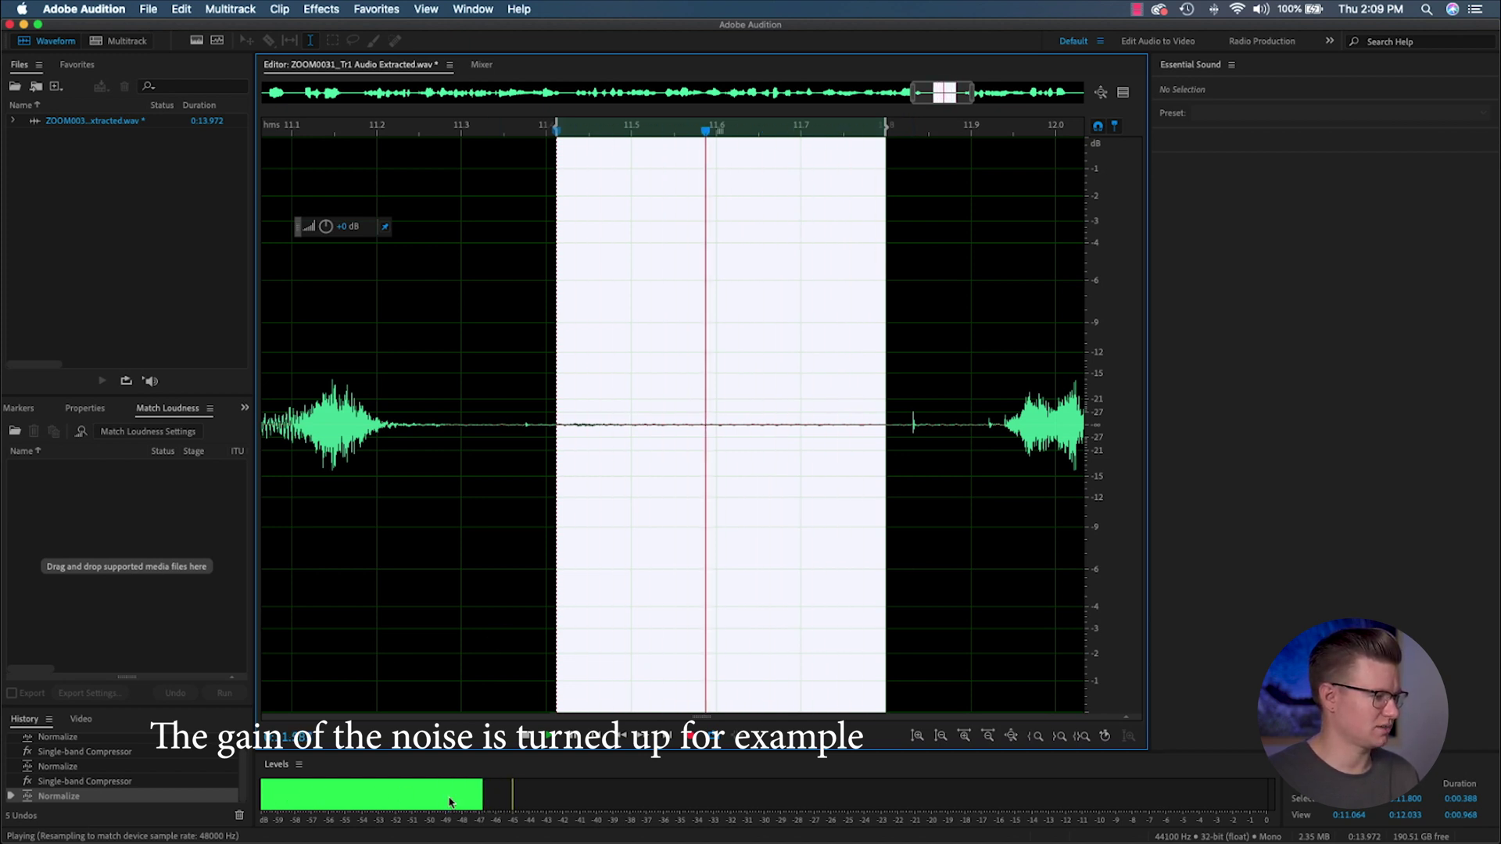
{"action": "key", "text": "space"}
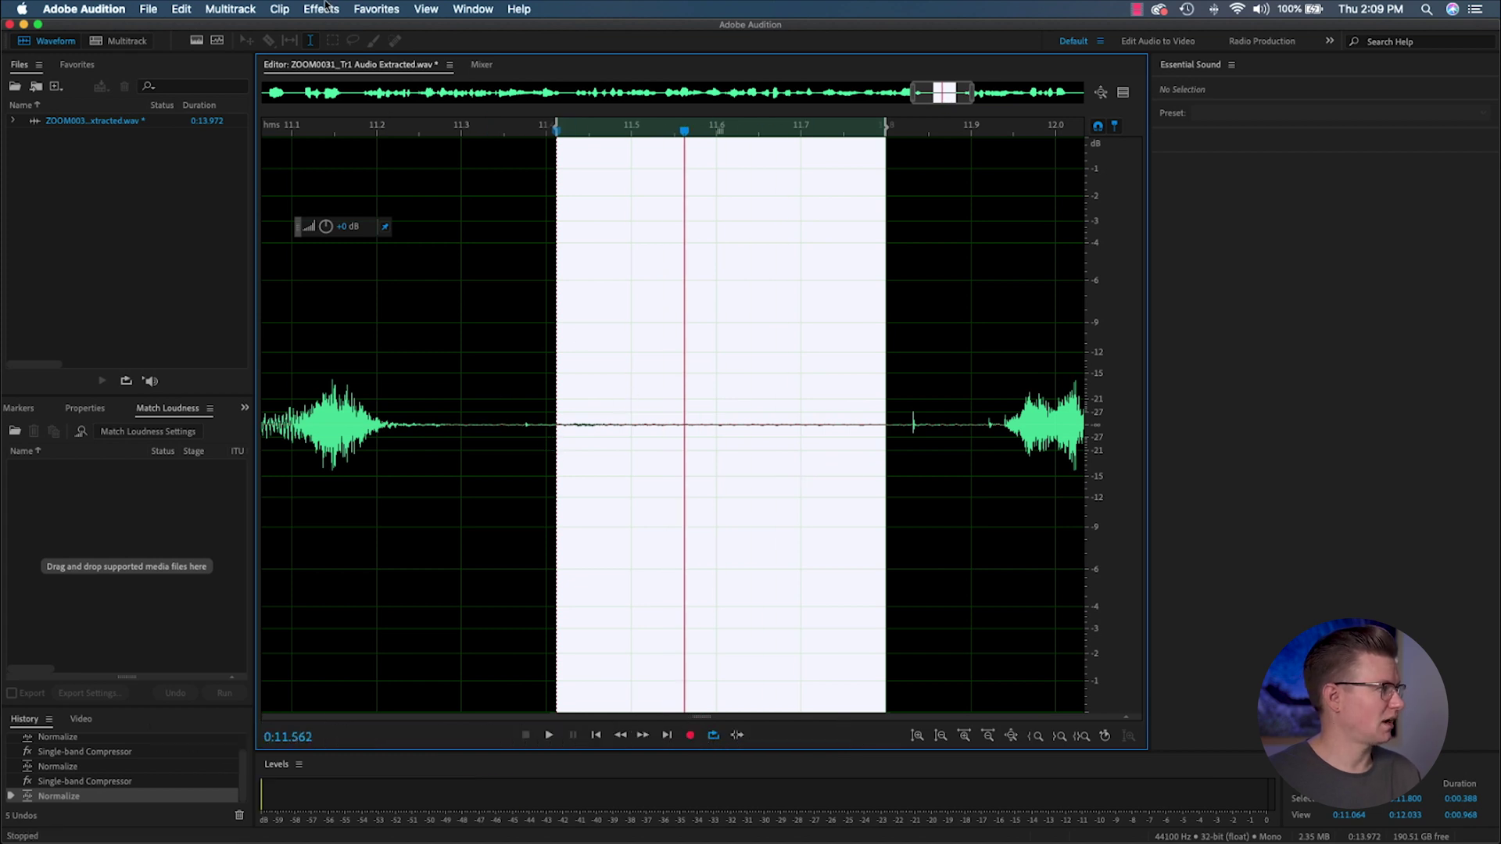
Capture a noise print from the selected silence, then clear the selection
{"action": "left_click", "coordinate": [321, 8]}
{"action": "mouse_move", "coordinate": [398, 267]}
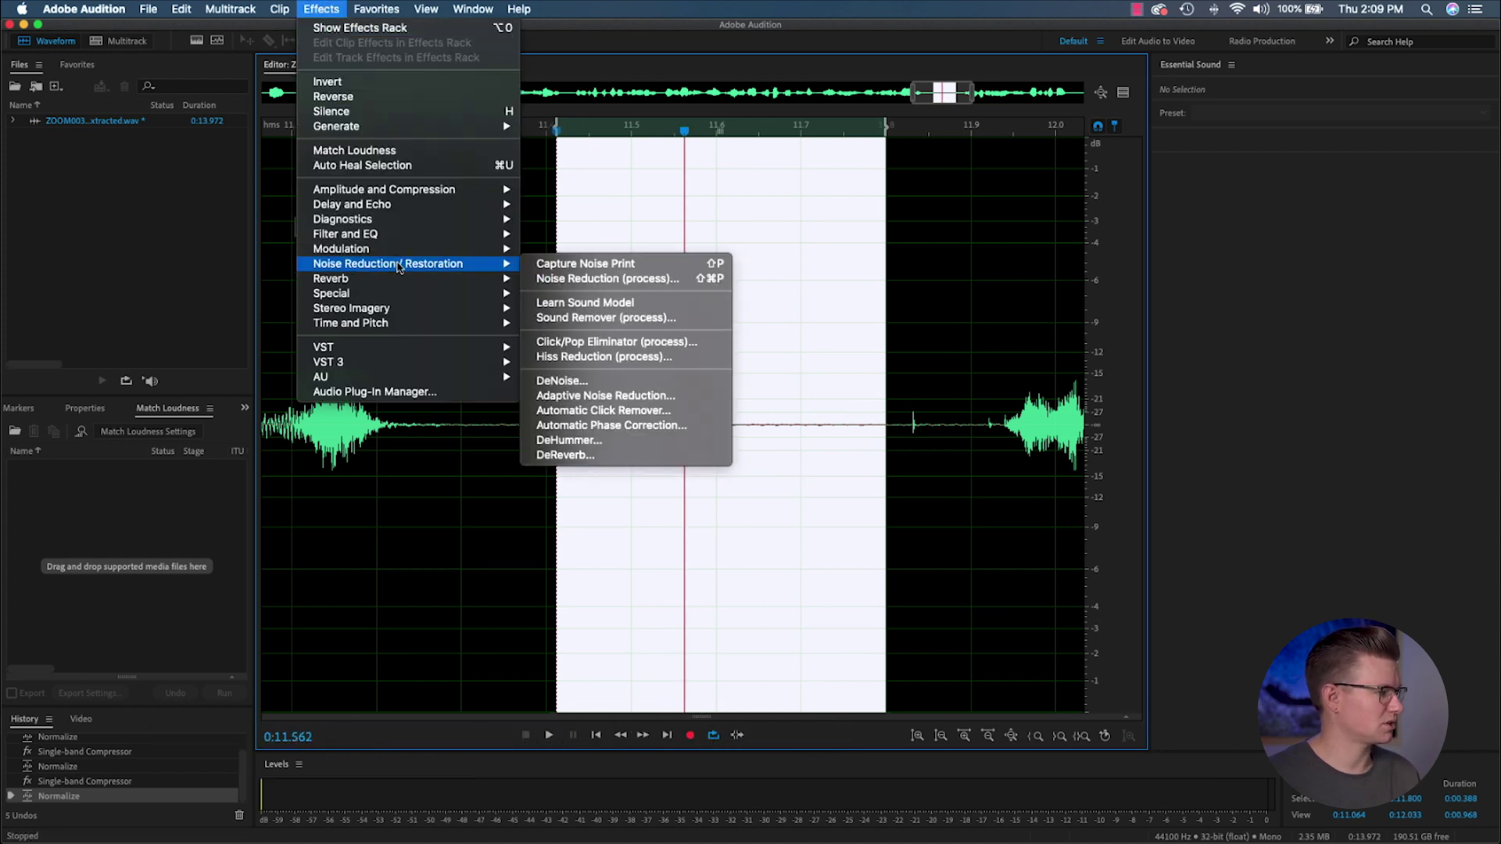
{"action": "left_click", "coordinate": [545, 264]}
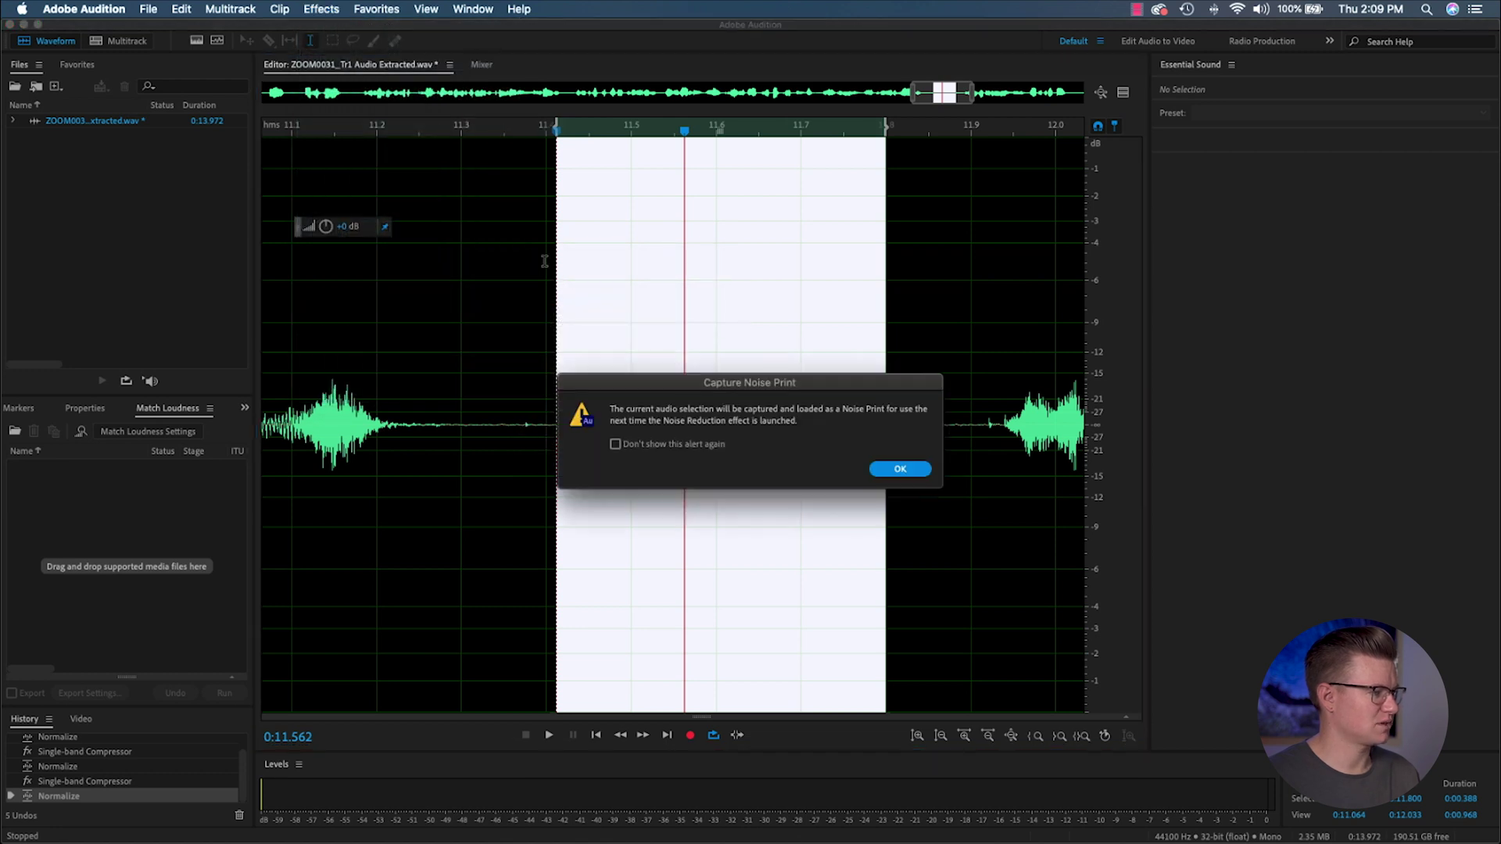
{"action": "left_click", "coordinate": [900, 471]}
{"action": "left_click", "coordinate": [795, 479]}
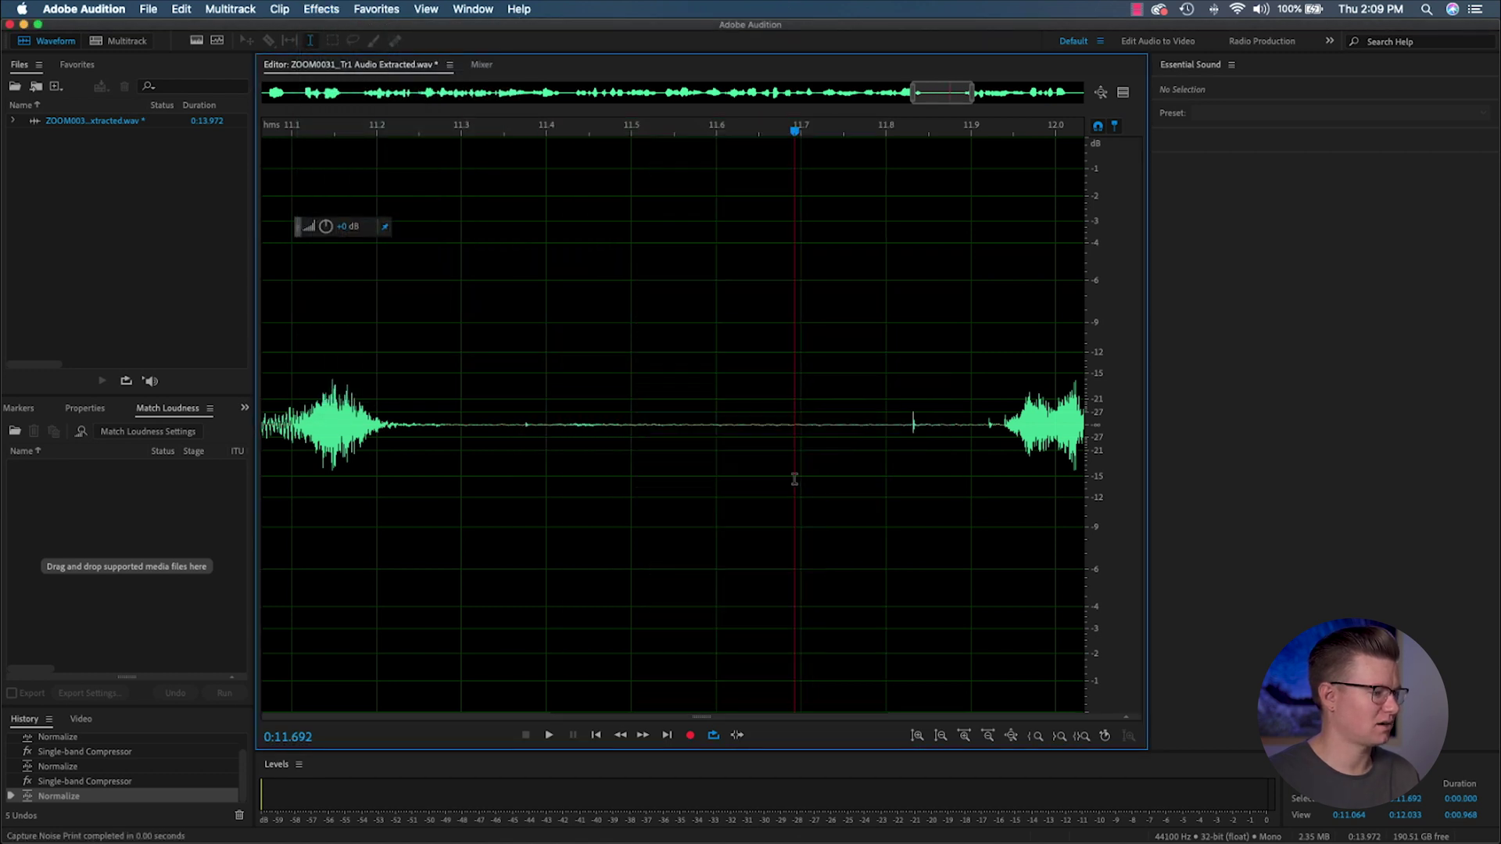
{"action": "scroll", "coordinate": [795, 479], "scroll_direction": "down", "scroll_amount": 5}
Apply Noise Reduction at 79% and 24.8 dB after previewing with Output Noise Only toggled
{"action": "left_click", "coordinate": [321, 9]}
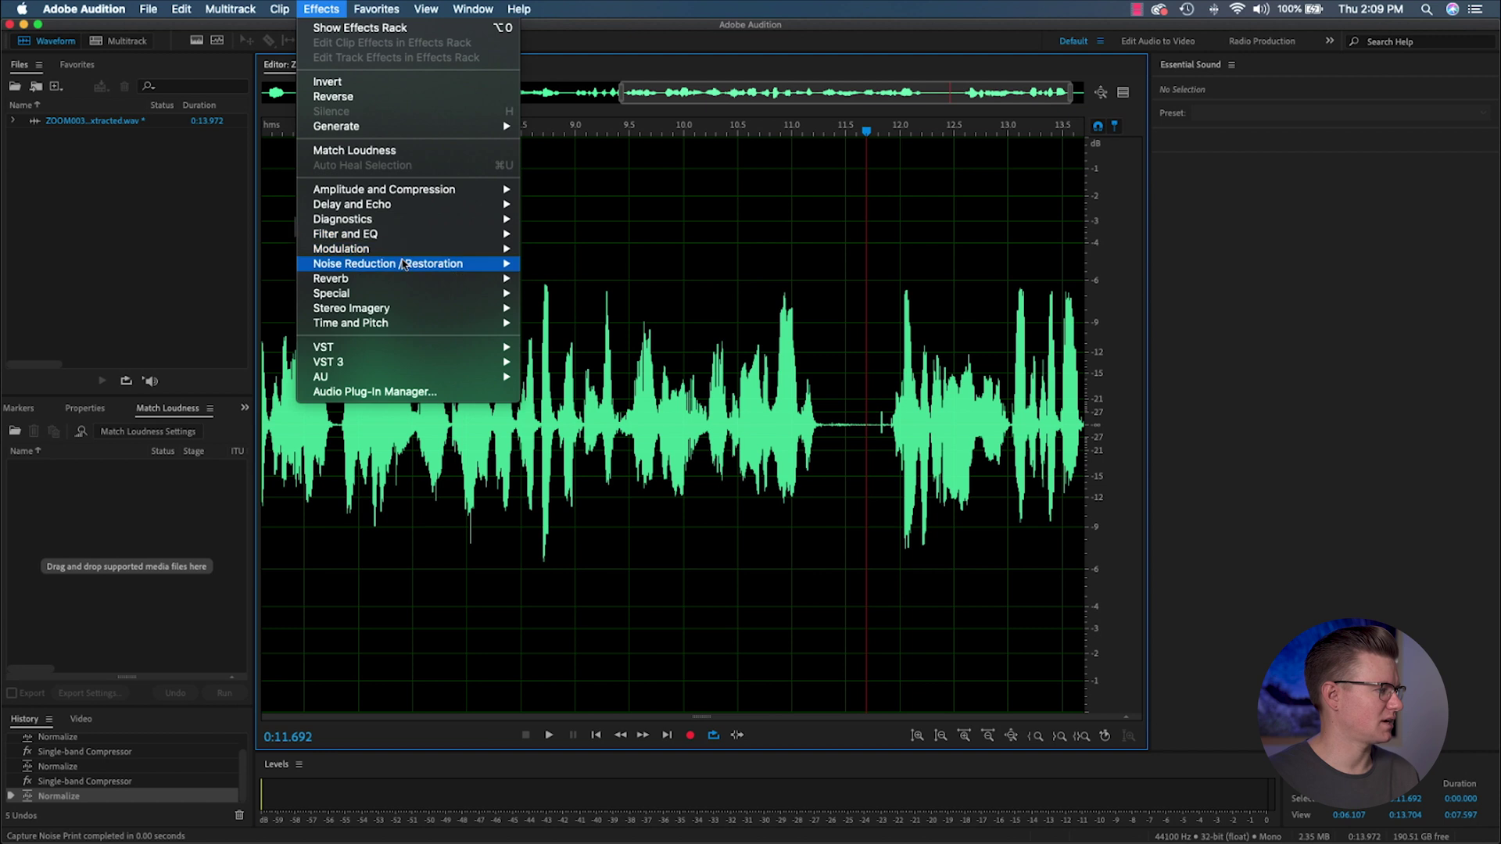
{"action": "mouse_move", "coordinate": [403, 264]}
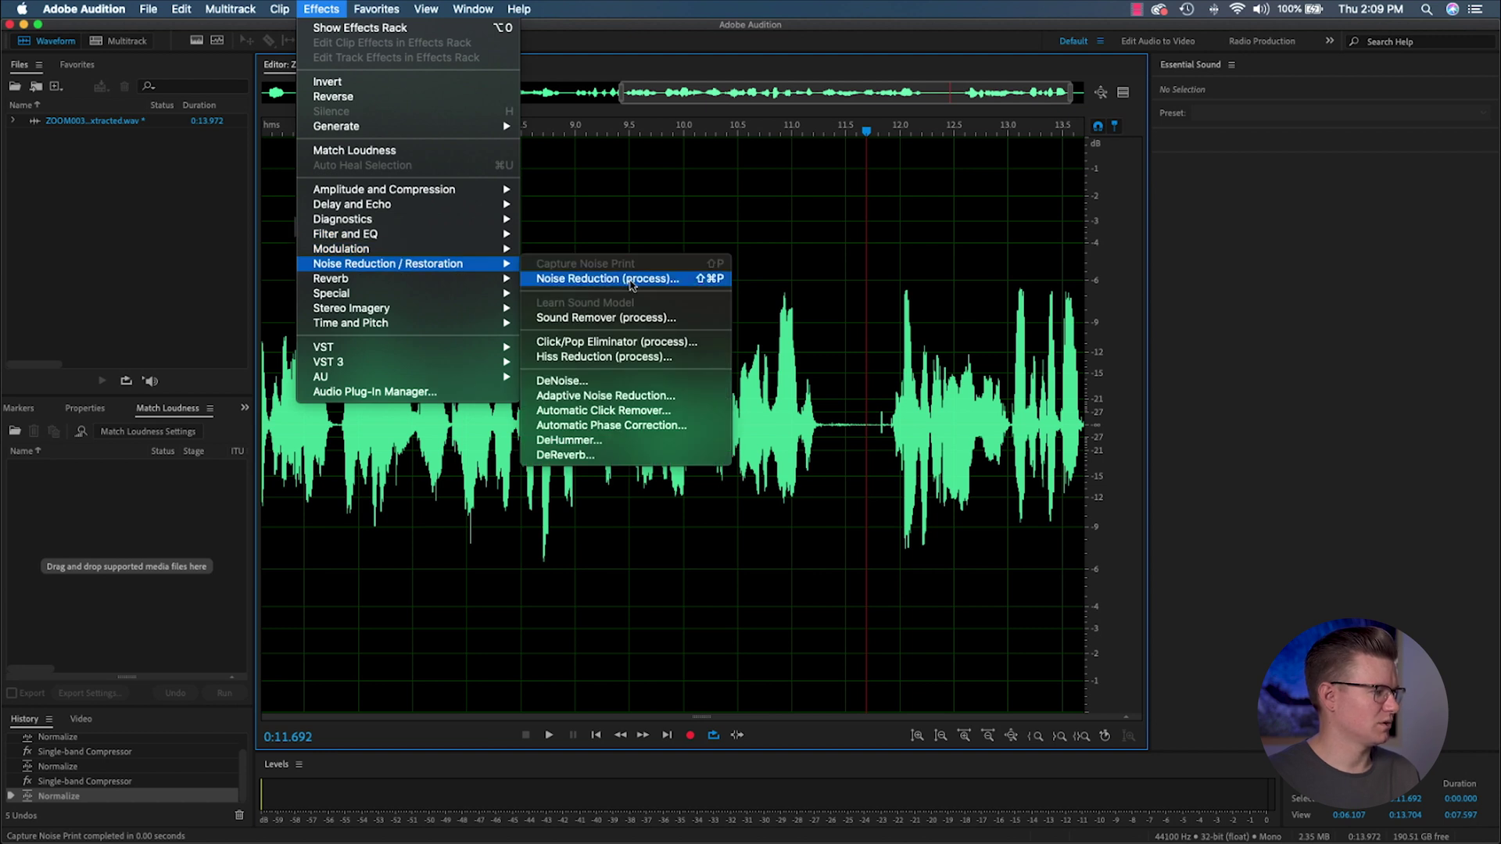
{"action": "left_click", "coordinate": [631, 279]}
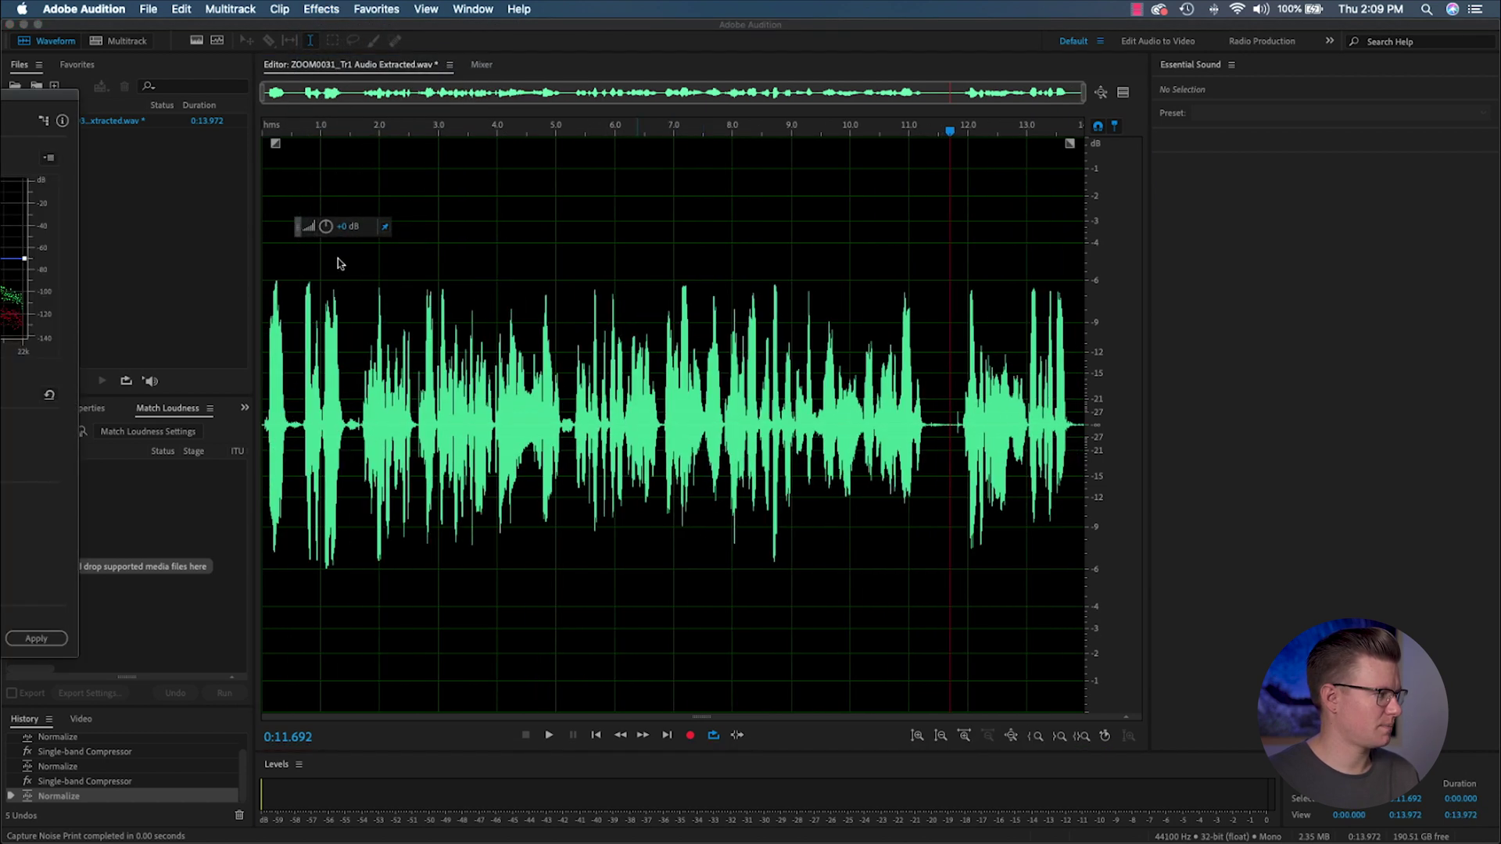
{"action": "left_click_drag", "start_coordinate": [13, 97], "coordinate": [1431, 187]}
{"action": "left_click", "coordinate": [1024, 732]}
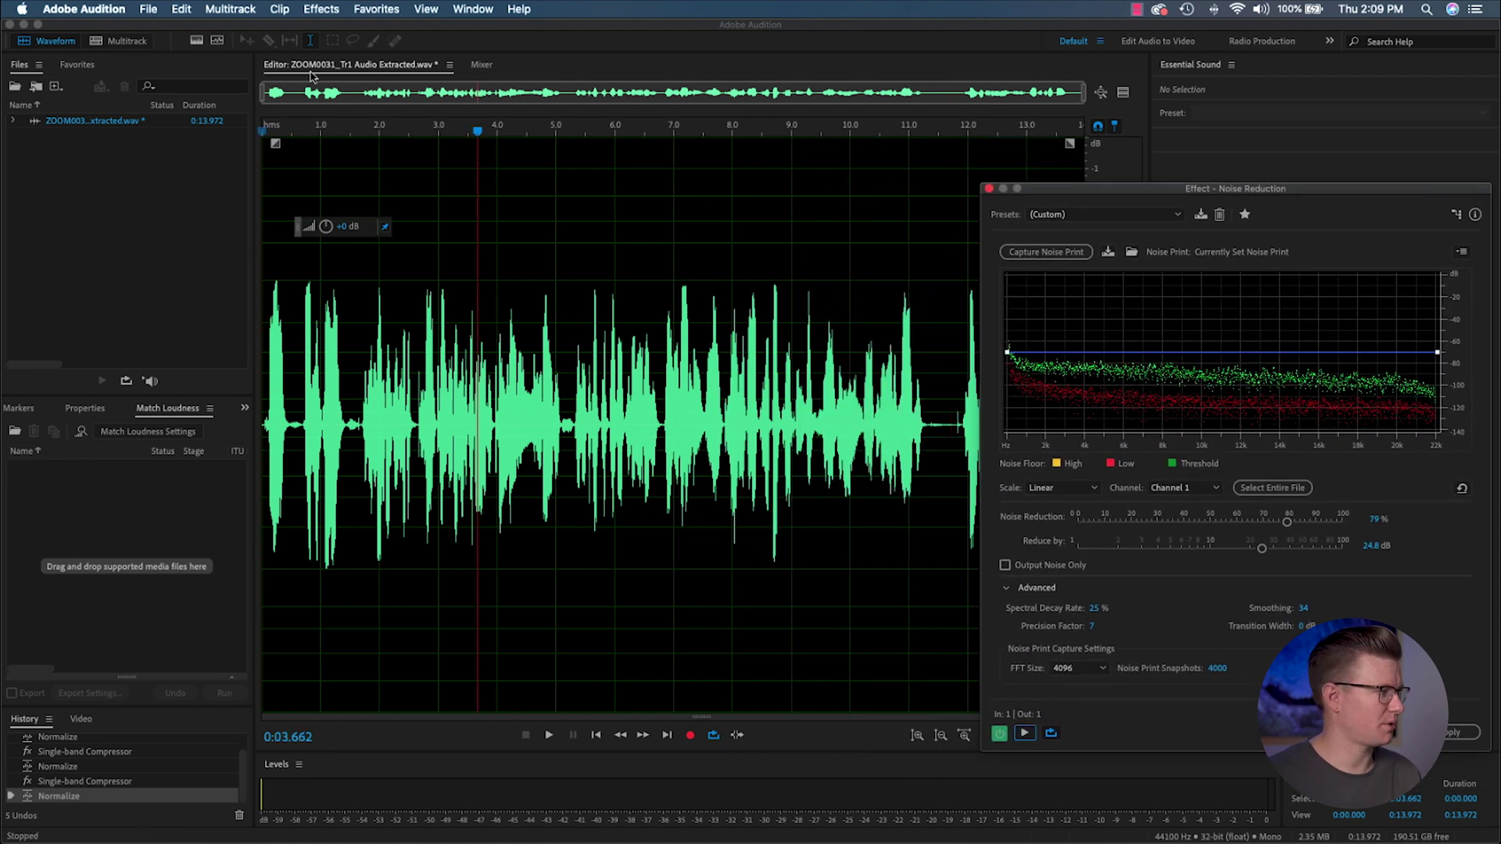
{"action": "left_click", "coordinate": [279, 128]}
{"action": "key", "text": "space"}
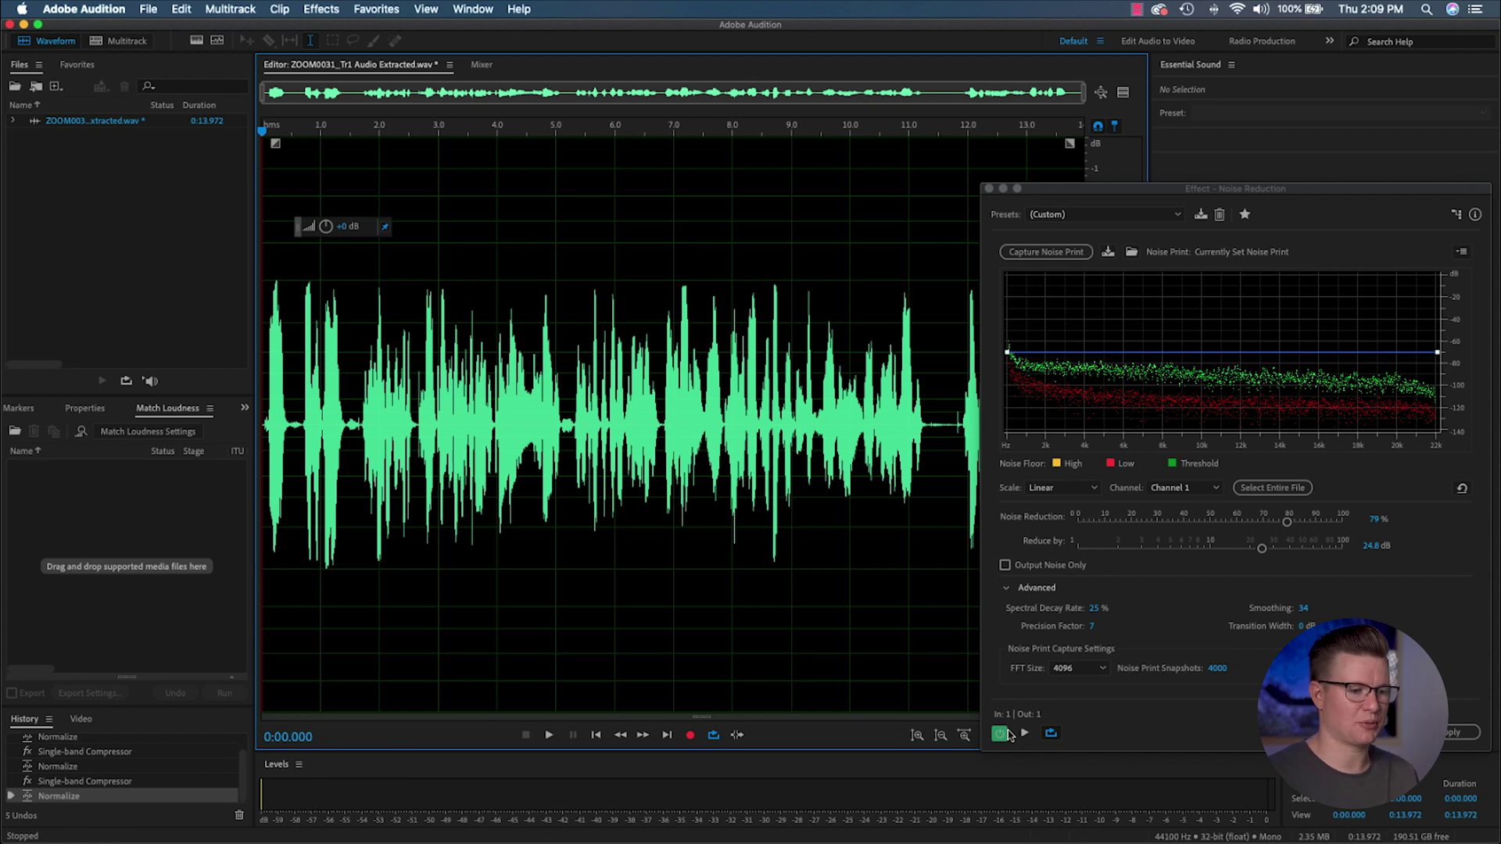
{"action": "left_click", "coordinate": [1005, 566]}
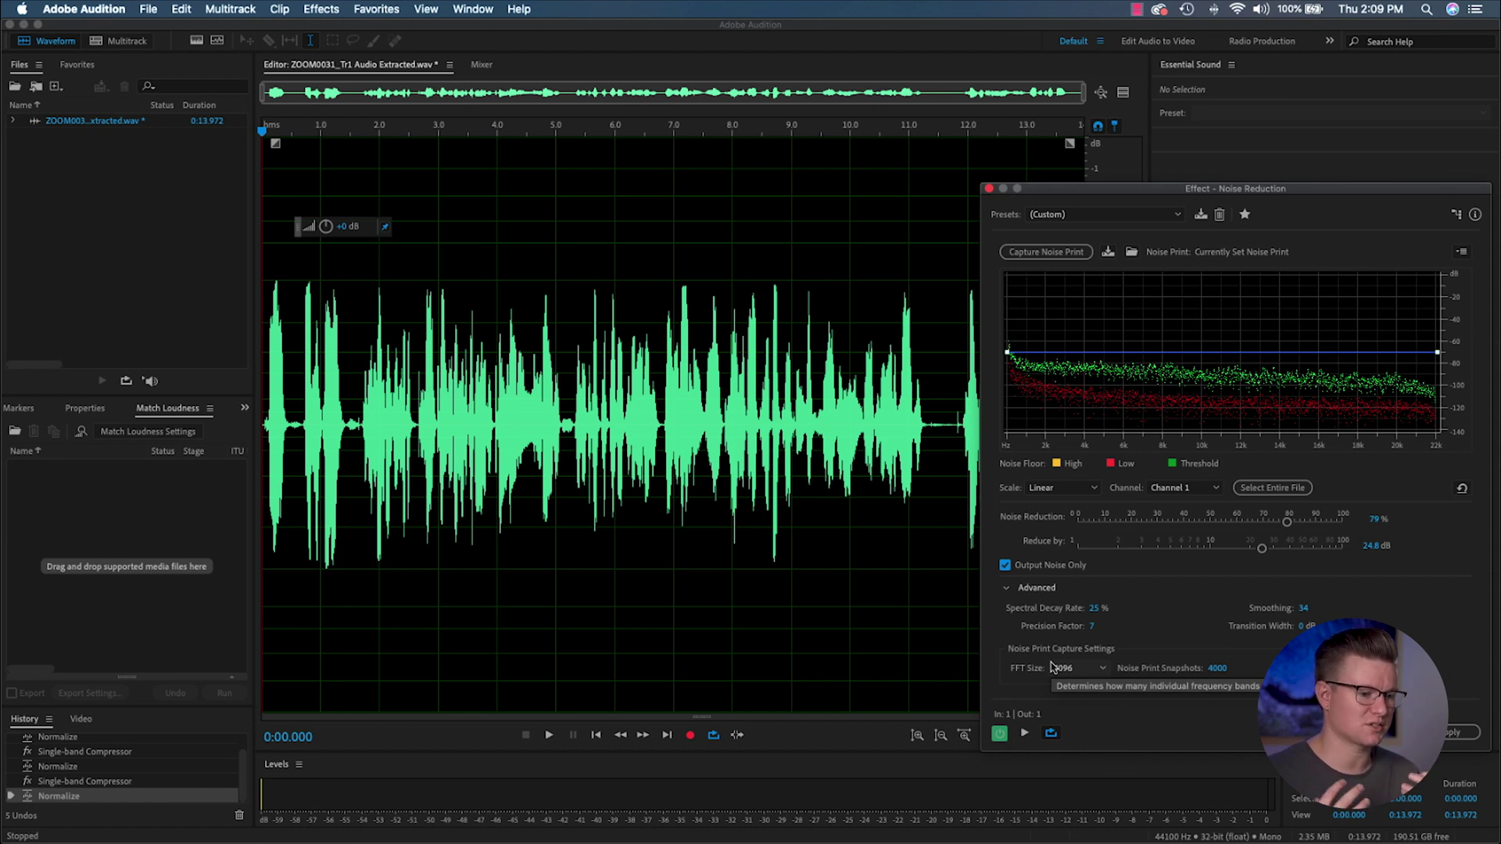
{"action": "left_click", "coordinate": [1024, 733]}
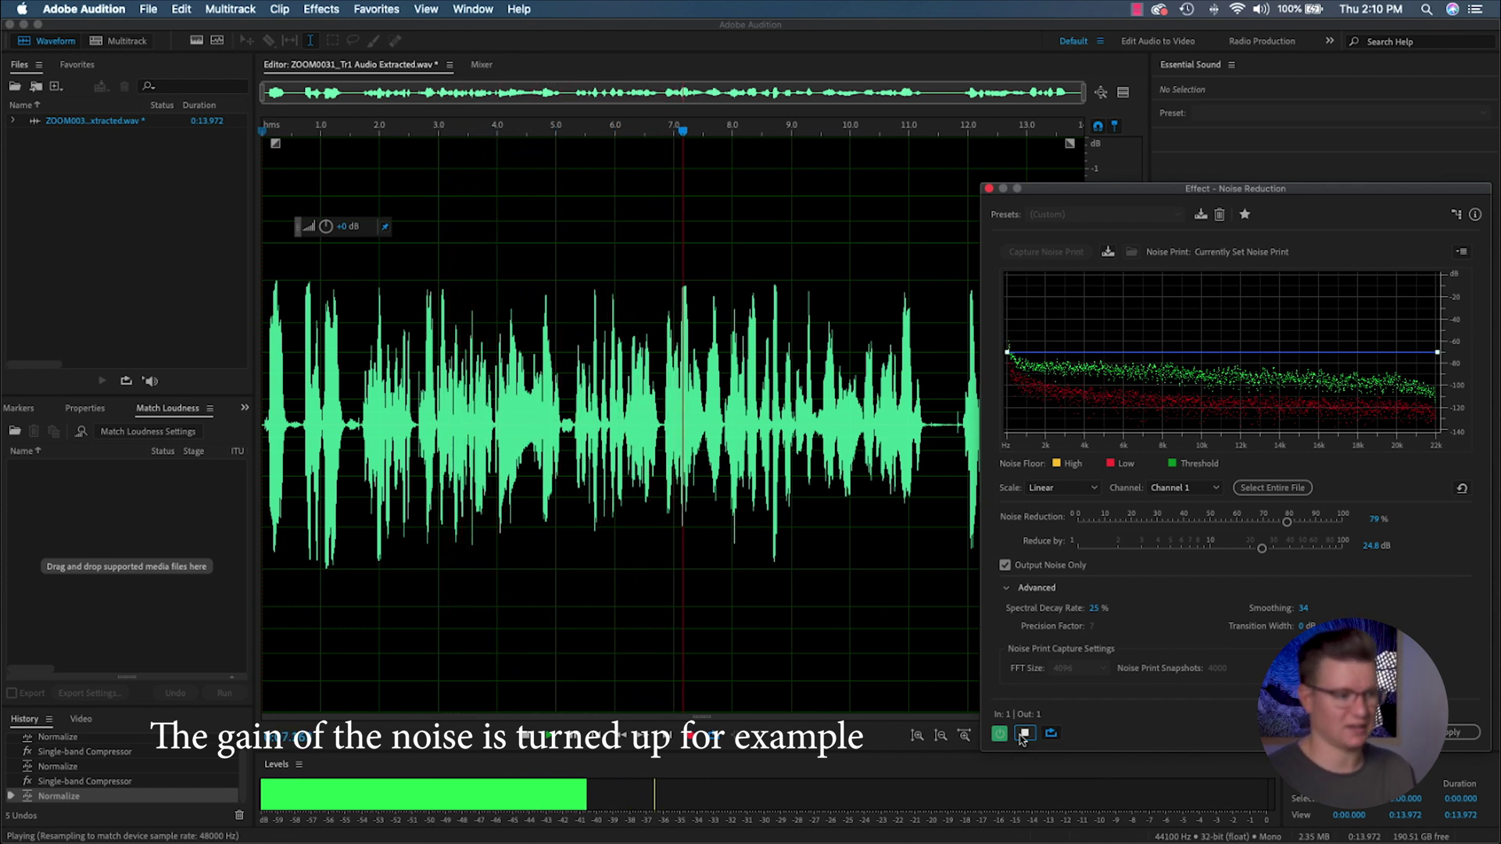
{"action": "left_click", "coordinate": [1005, 565]}
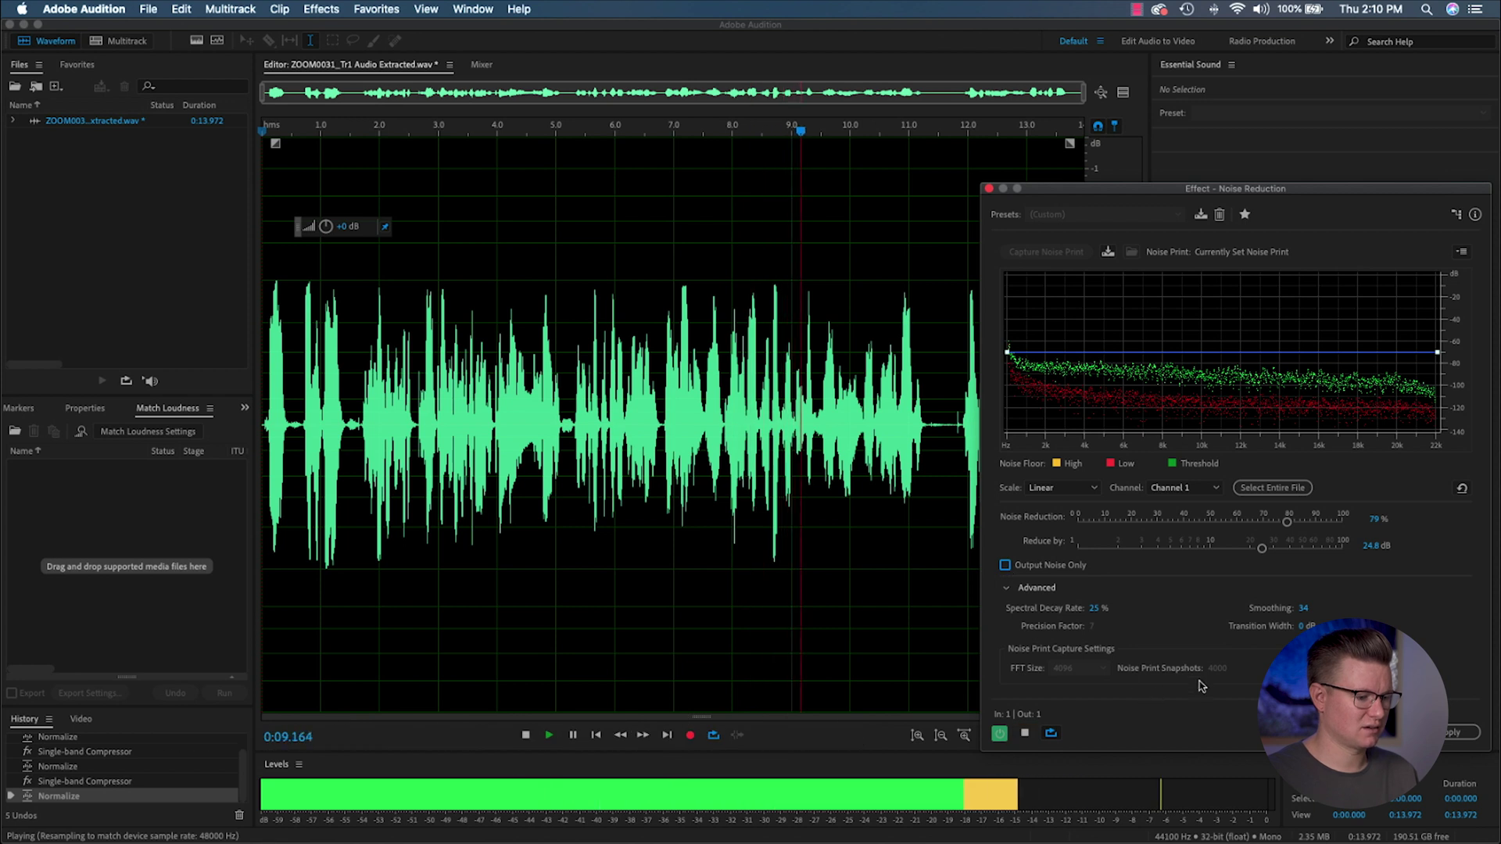
{"action": "key", "text": "space"}
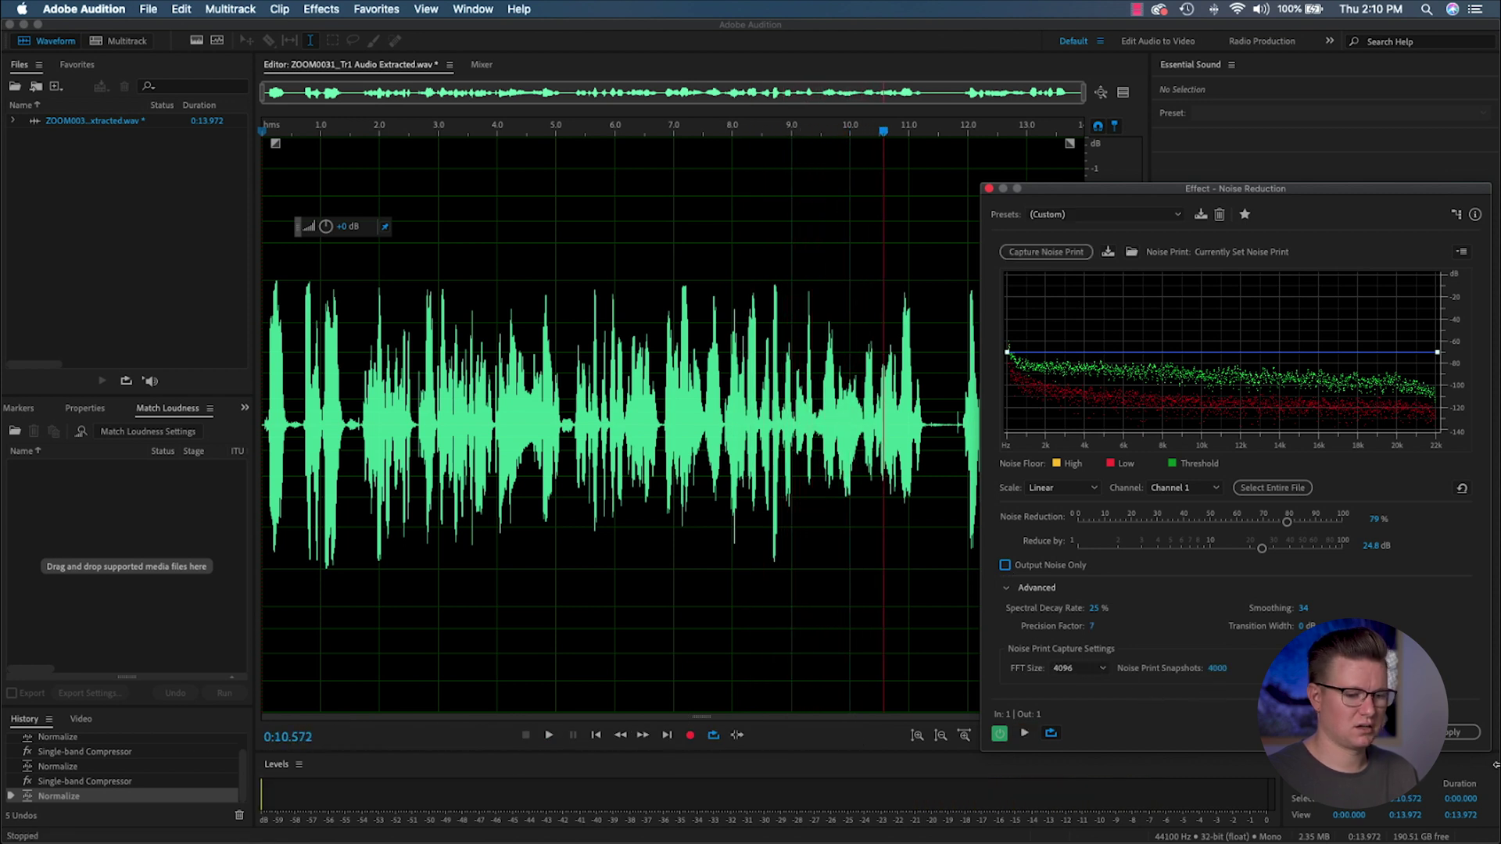
{"action": "left_click", "coordinate": [1470, 735]}
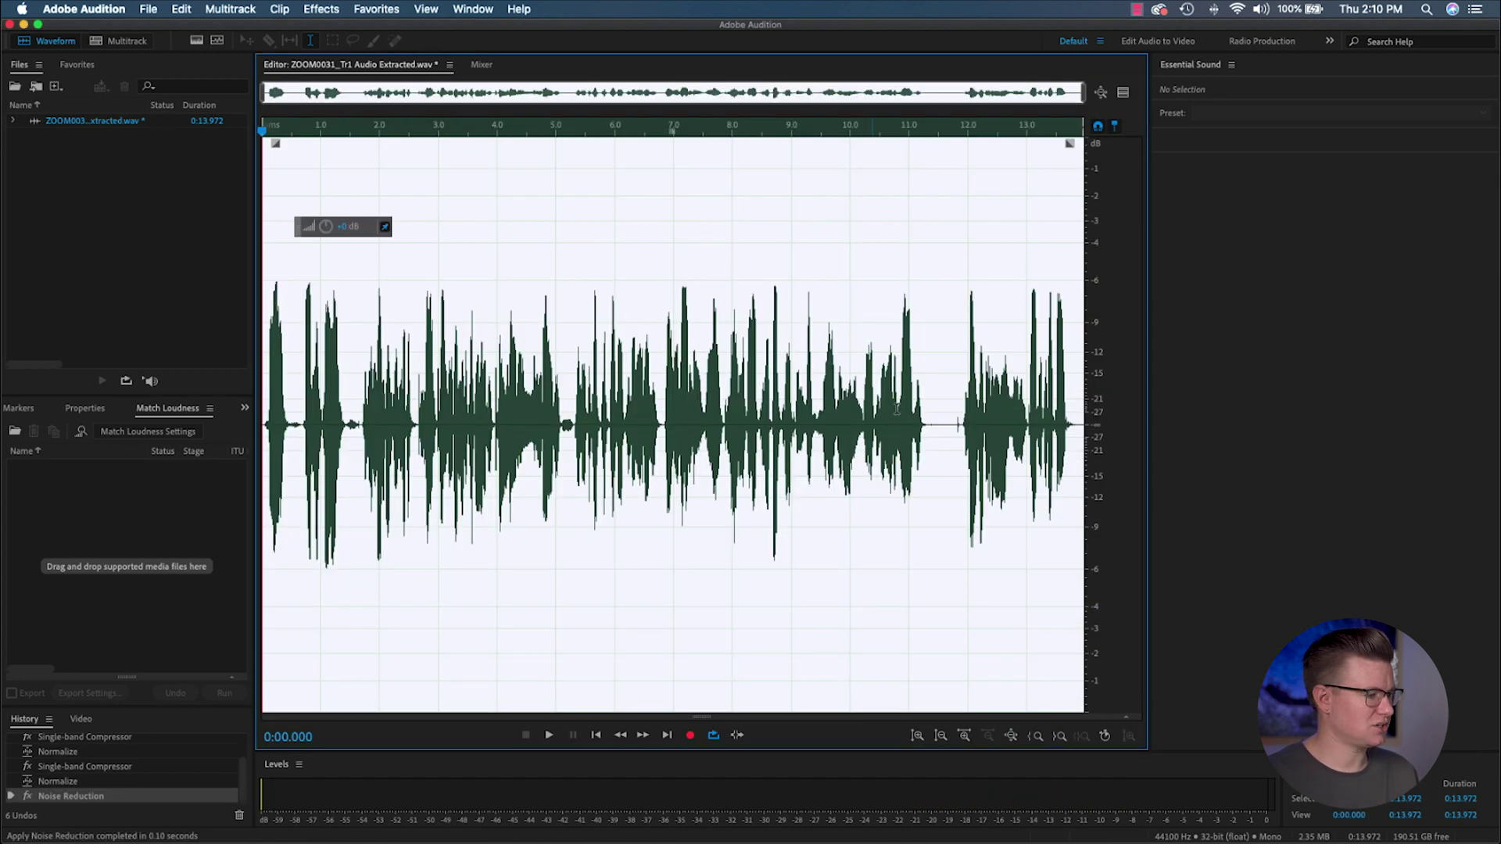
{"action": "scroll", "coordinate": [910, 412], "scroll_direction": "up", "scroll_amount": 5}
{"action": "scroll", "coordinate": [991, 441], "scroll_direction": "down", "scroll_amount": 5}
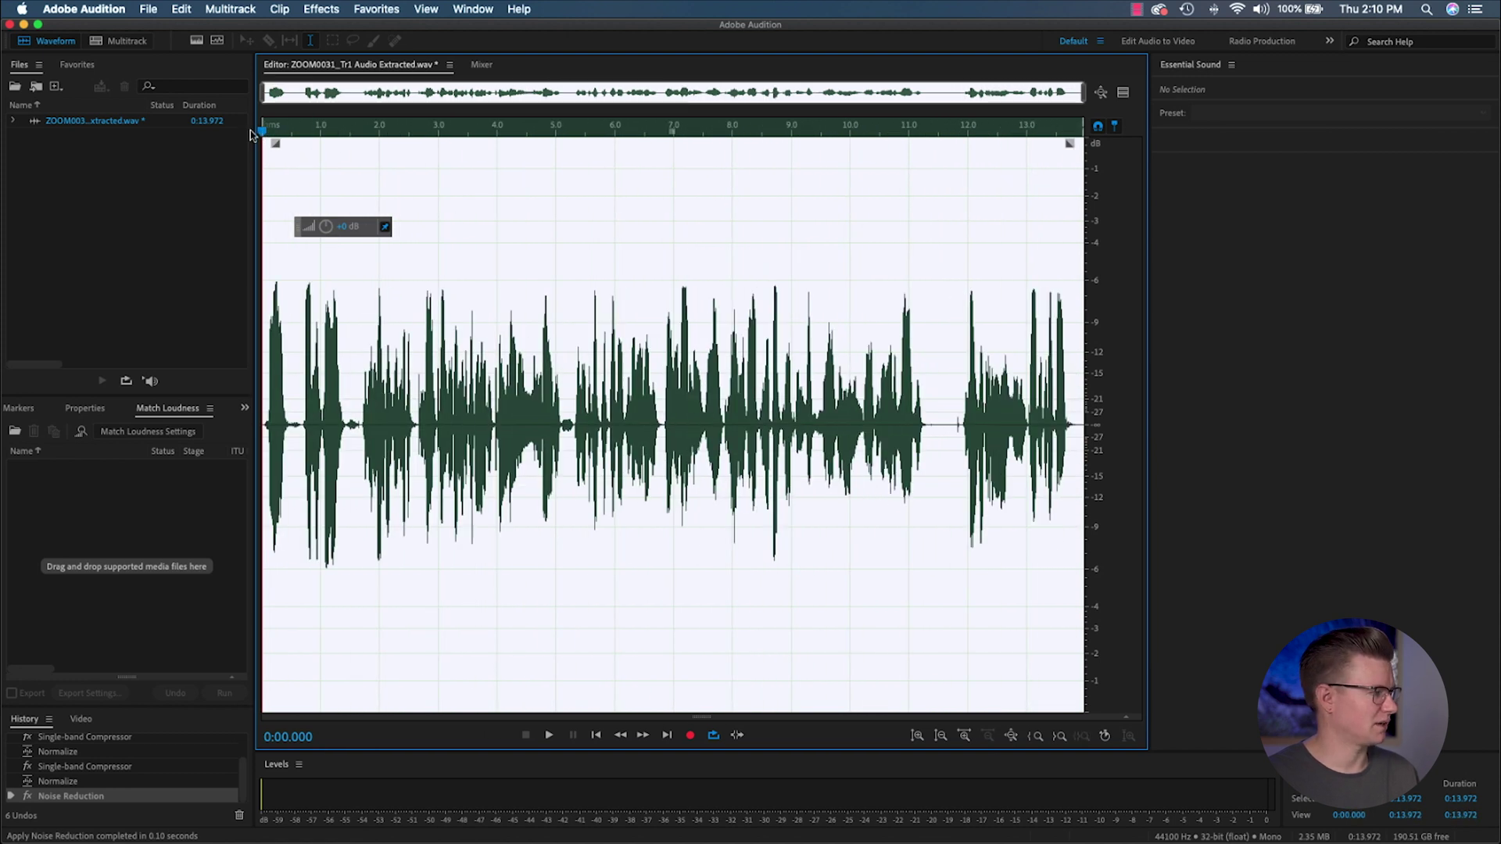
{"action": "key", "text": "space"}
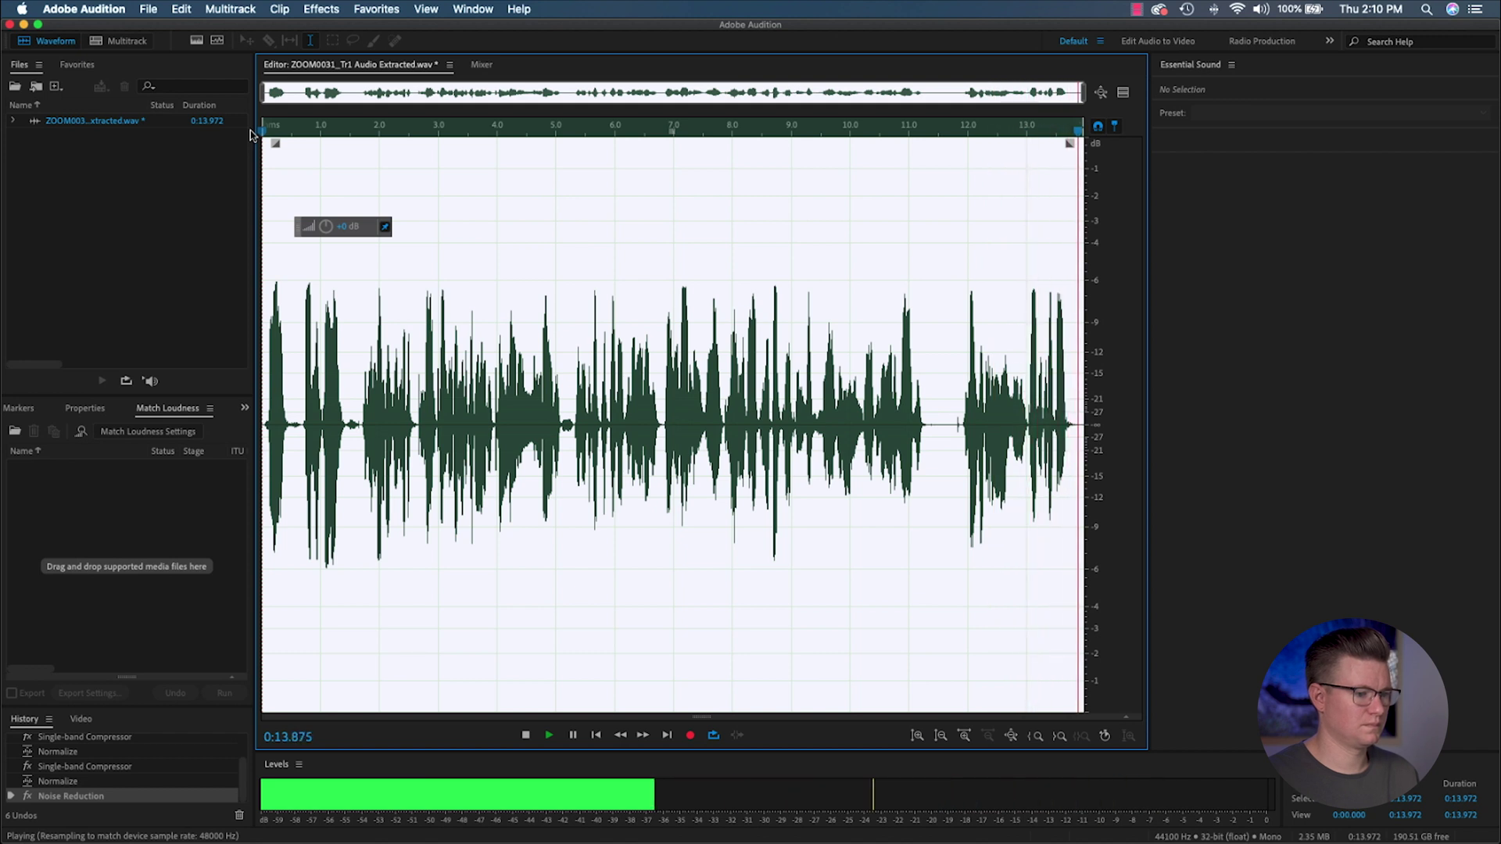
In the Parametric Equalizer, try Default, Generic Hi-Pass and Low-Pass, then choose Vocal Enhancer
{"action": "left_click", "coordinate": [342, 11]}
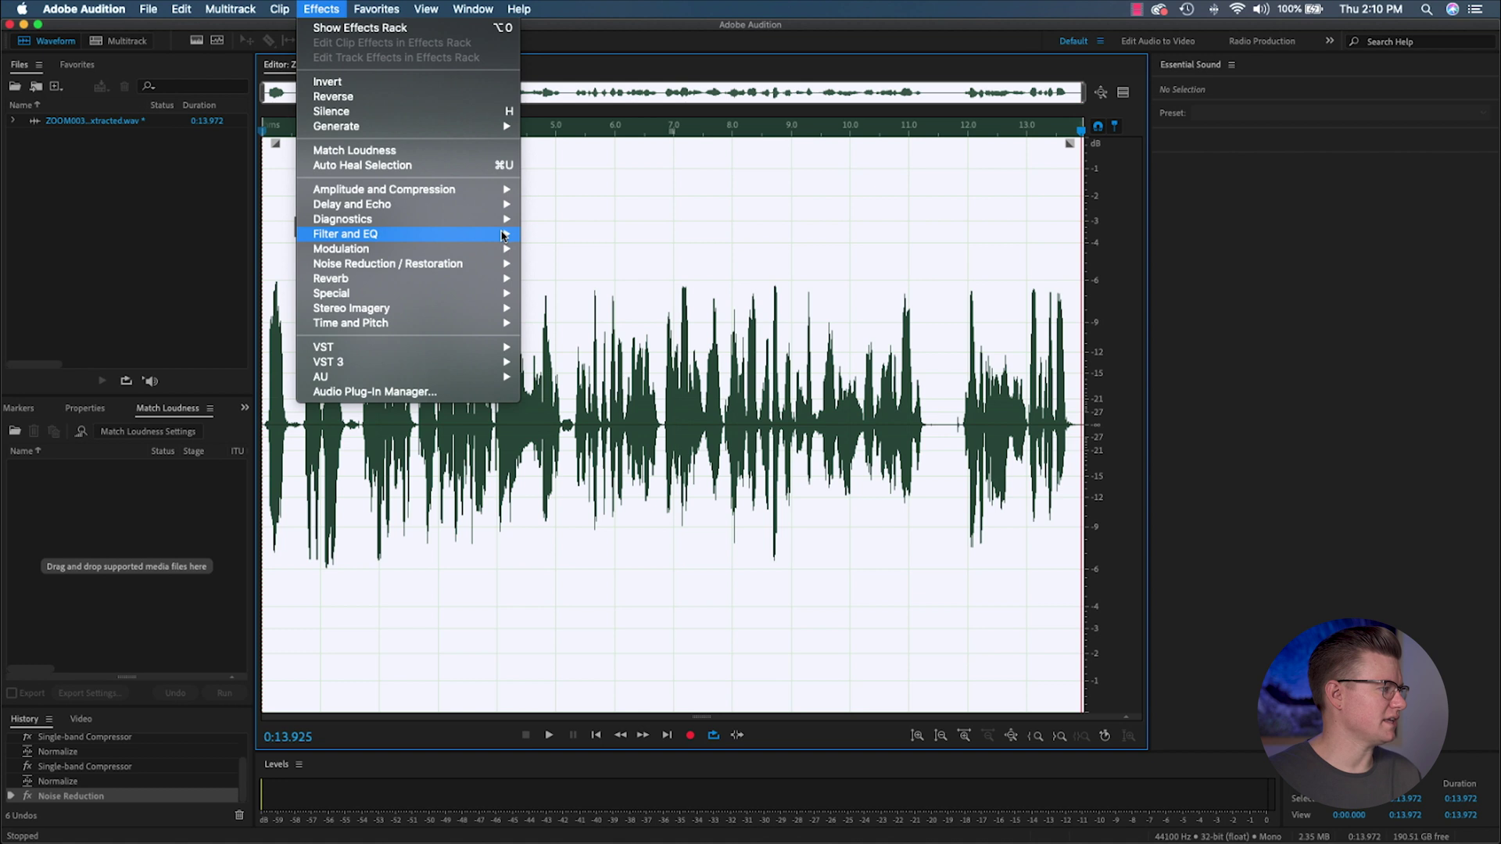
{"action": "mouse_move", "coordinate": [503, 235]}
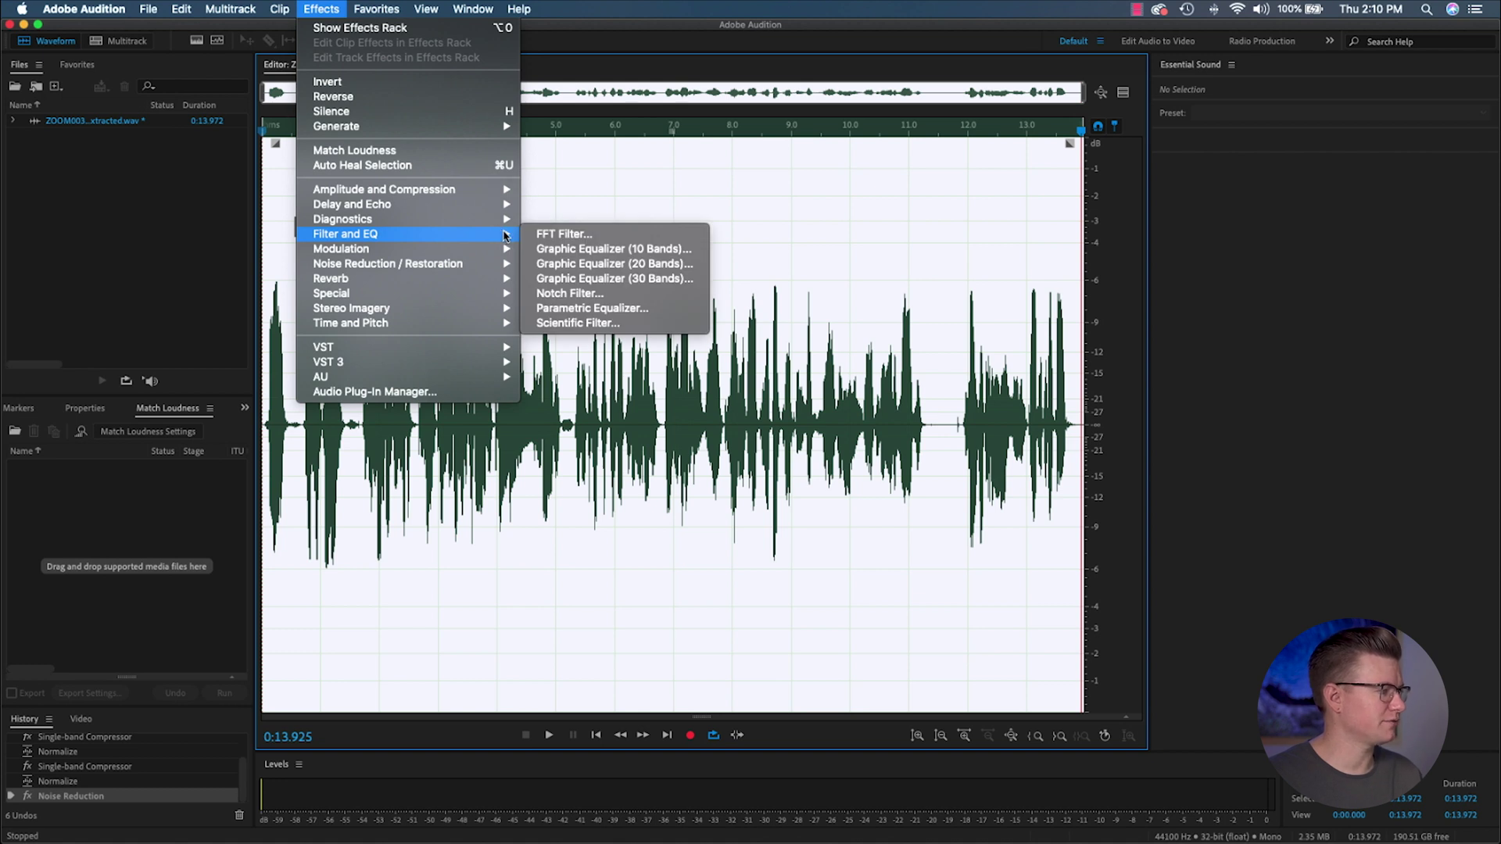
{"action": "left_click", "coordinate": [580, 309]}
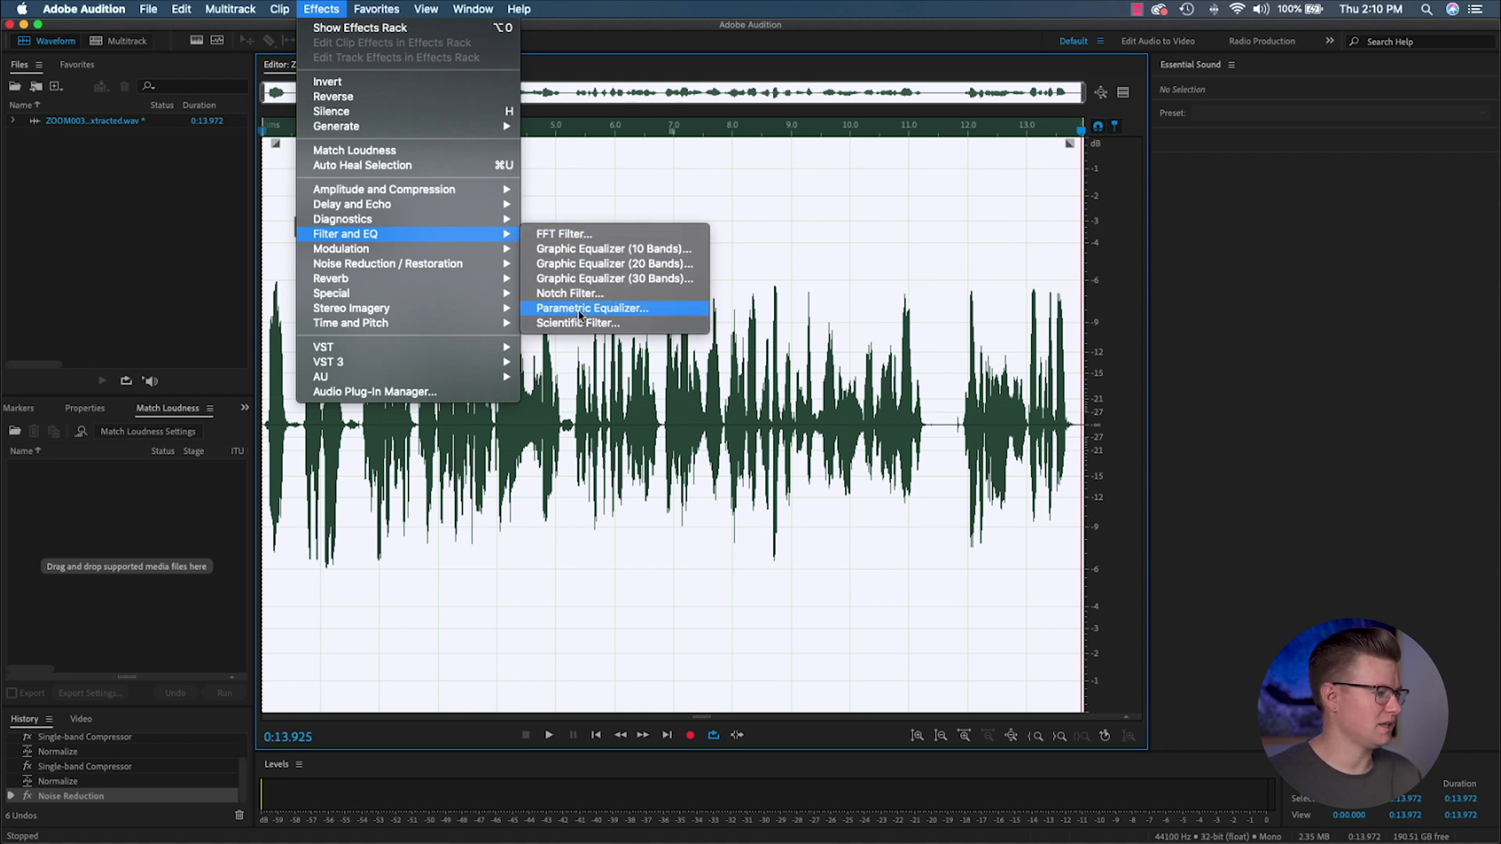
{"action": "left_click_drag", "start_coordinate": [4, 143], "coordinate": [1255, 241]}
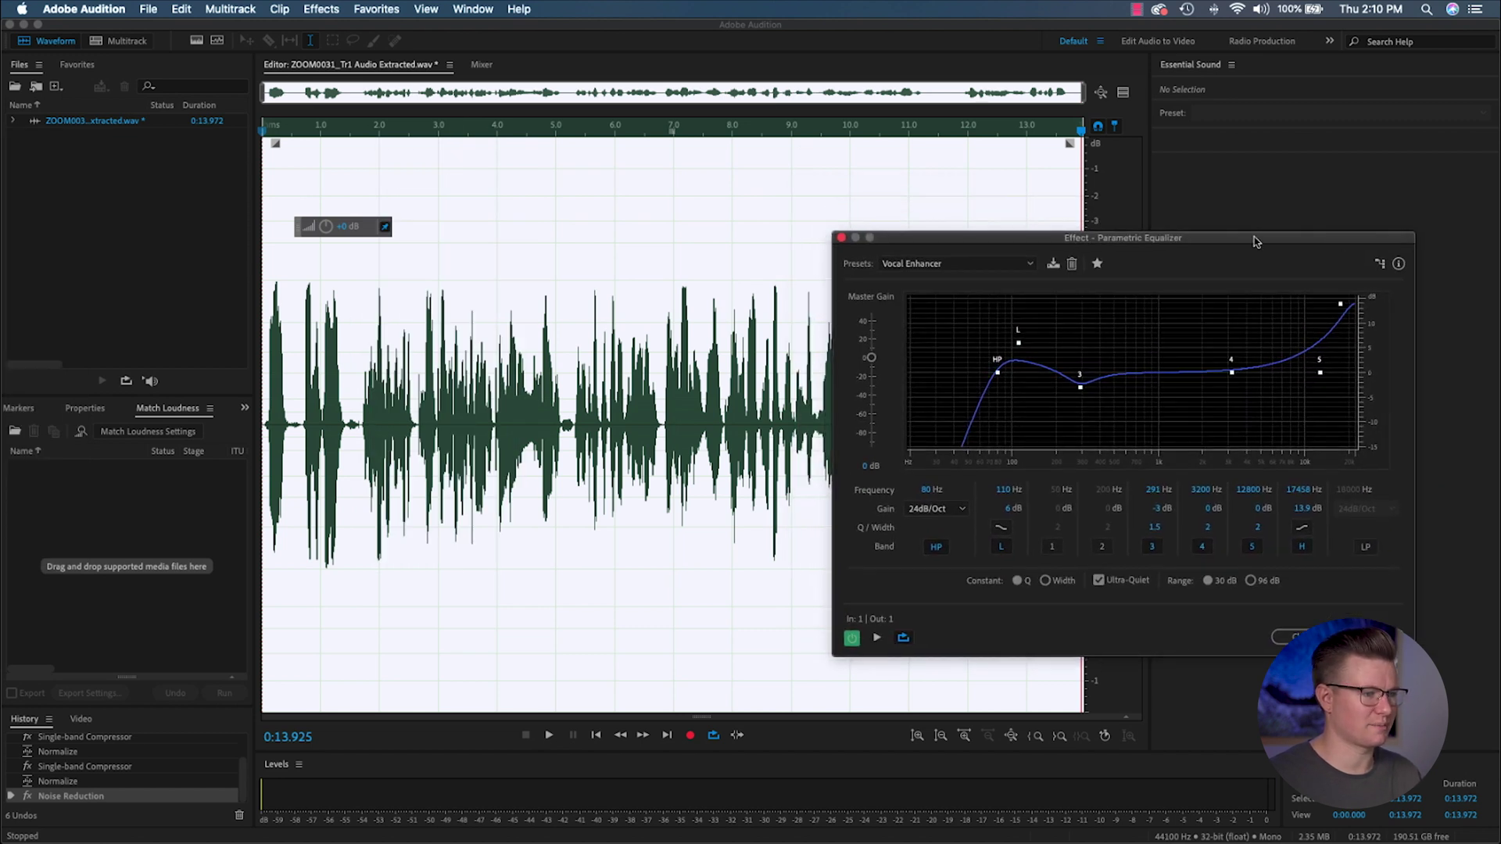
{"action": "left_click", "coordinate": [923, 265]}
{"action": "left_click", "coordinate": [917, 279]}
{"action": "left_click", "coordinate": [919, 264]}
{"action": "left_click", "coordinate": [941, 353]}
{"action": "left_click", "coordinate": [936, 266]}
{"action": "left_click", "coordinate": [938, 367]}
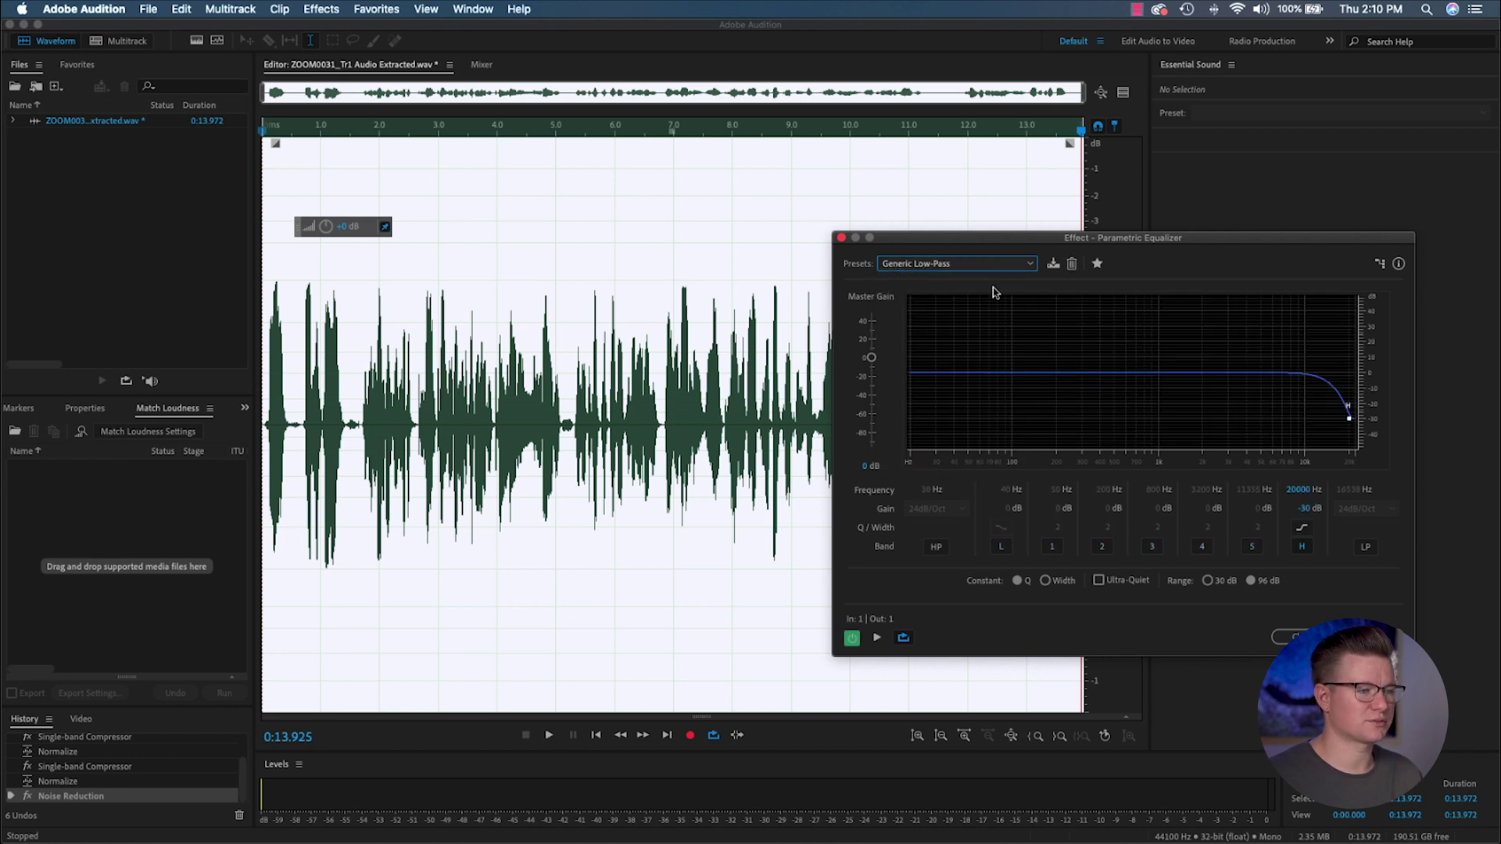
{"action": "left_click", "coordinate": [1018, 269]}
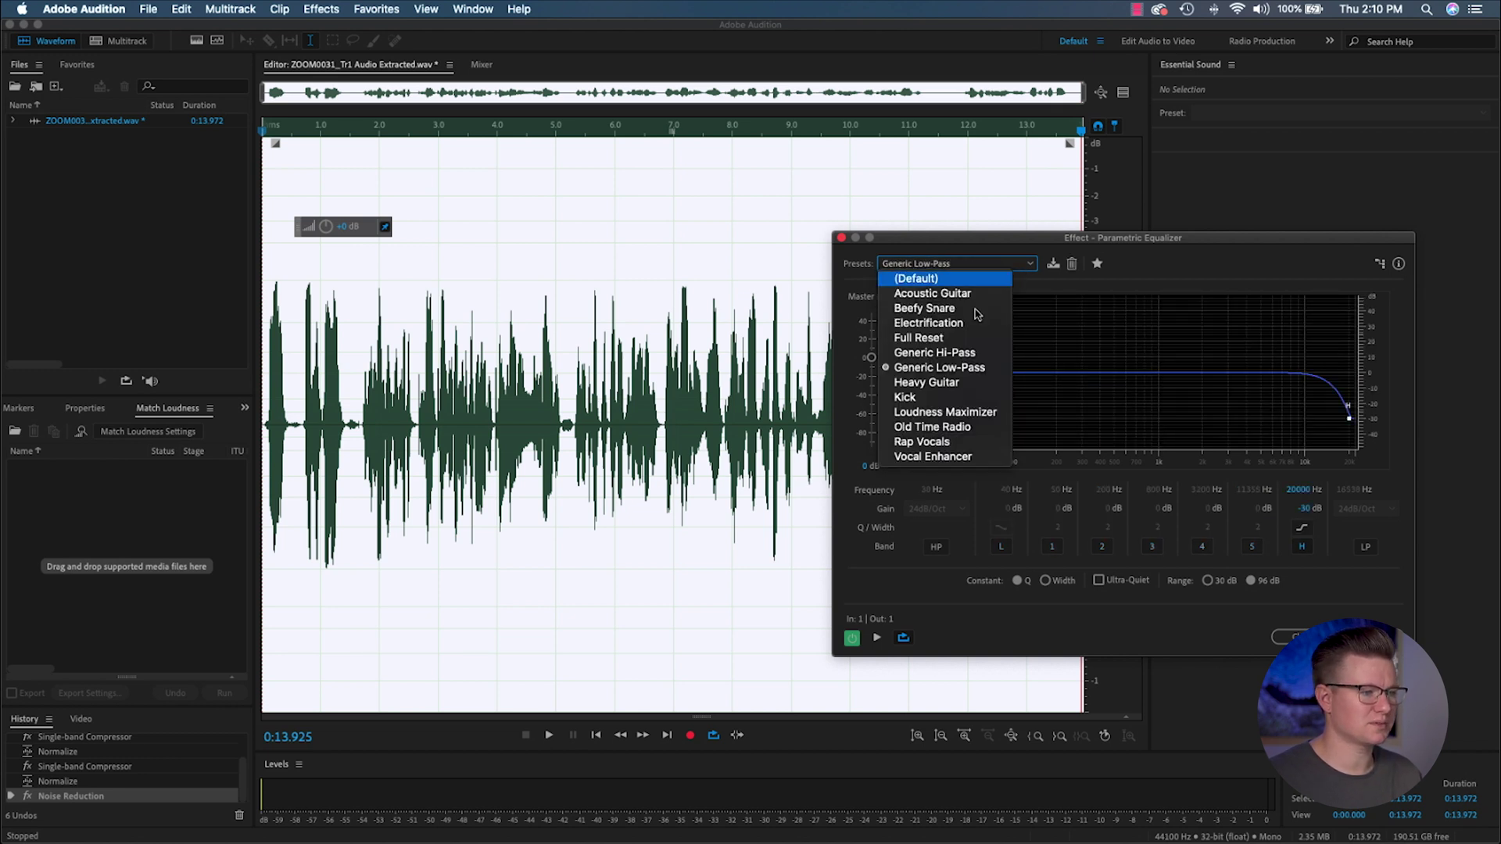
{"action": "left_click", "coordinate": [946, 460]}
Deepen the band 3 mid cut, raise the low shelf slightly, preview, and apply the EQ
{"action": "left_click", "coordinate": [877, 638]}
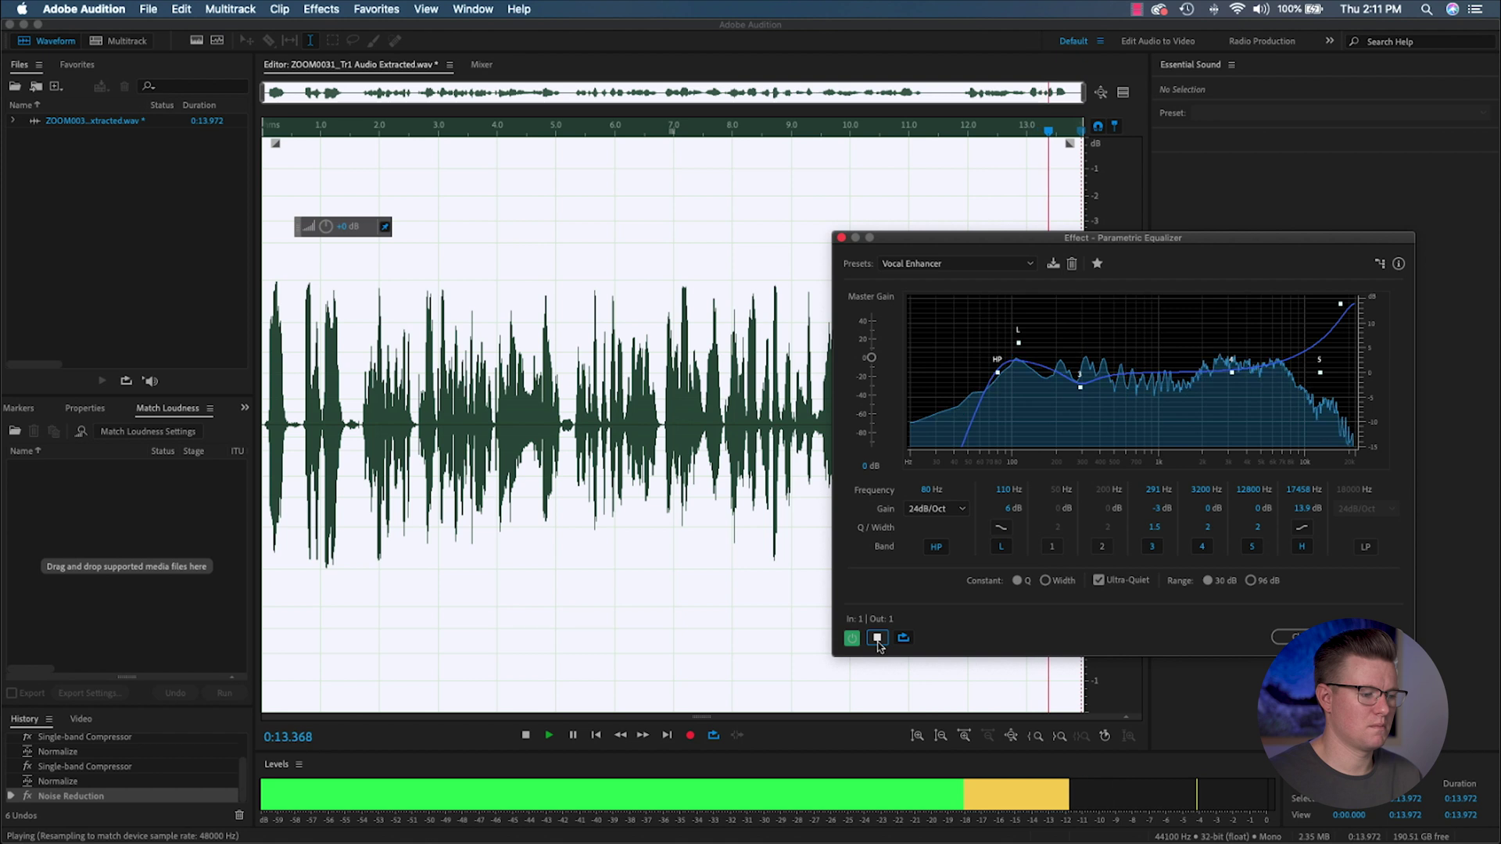
{"action": "left_click", "coordinate": [878, 638]}
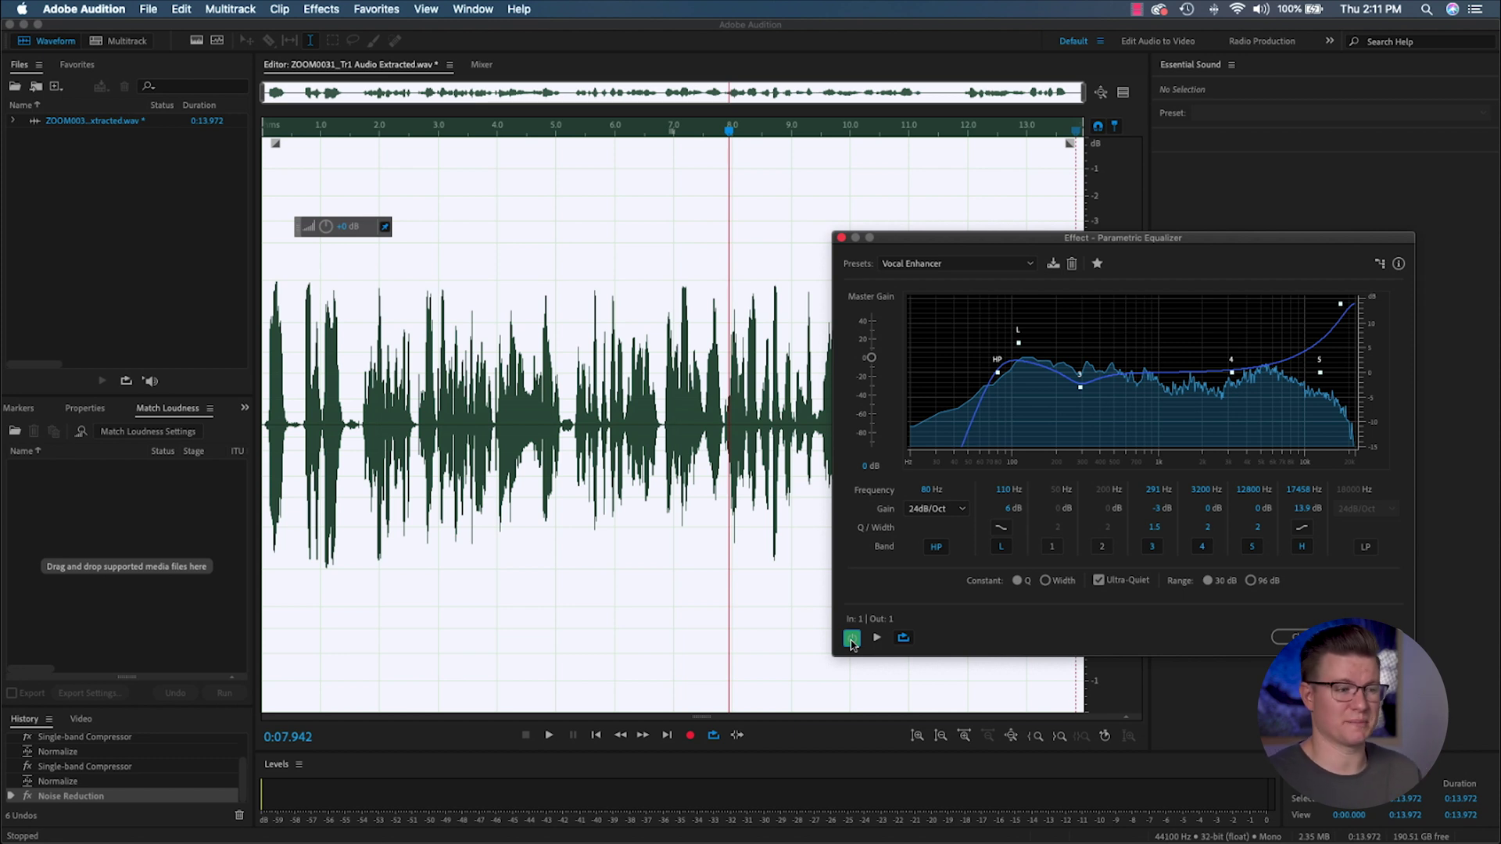
{"action": "left_click_drag", "start_coordinate": [1080, 387], "coordinate": [1165, 396]}
{"action": "left_click_drag", "start_coordinate": [1018, 342], "coordinate": [1019, 339]}
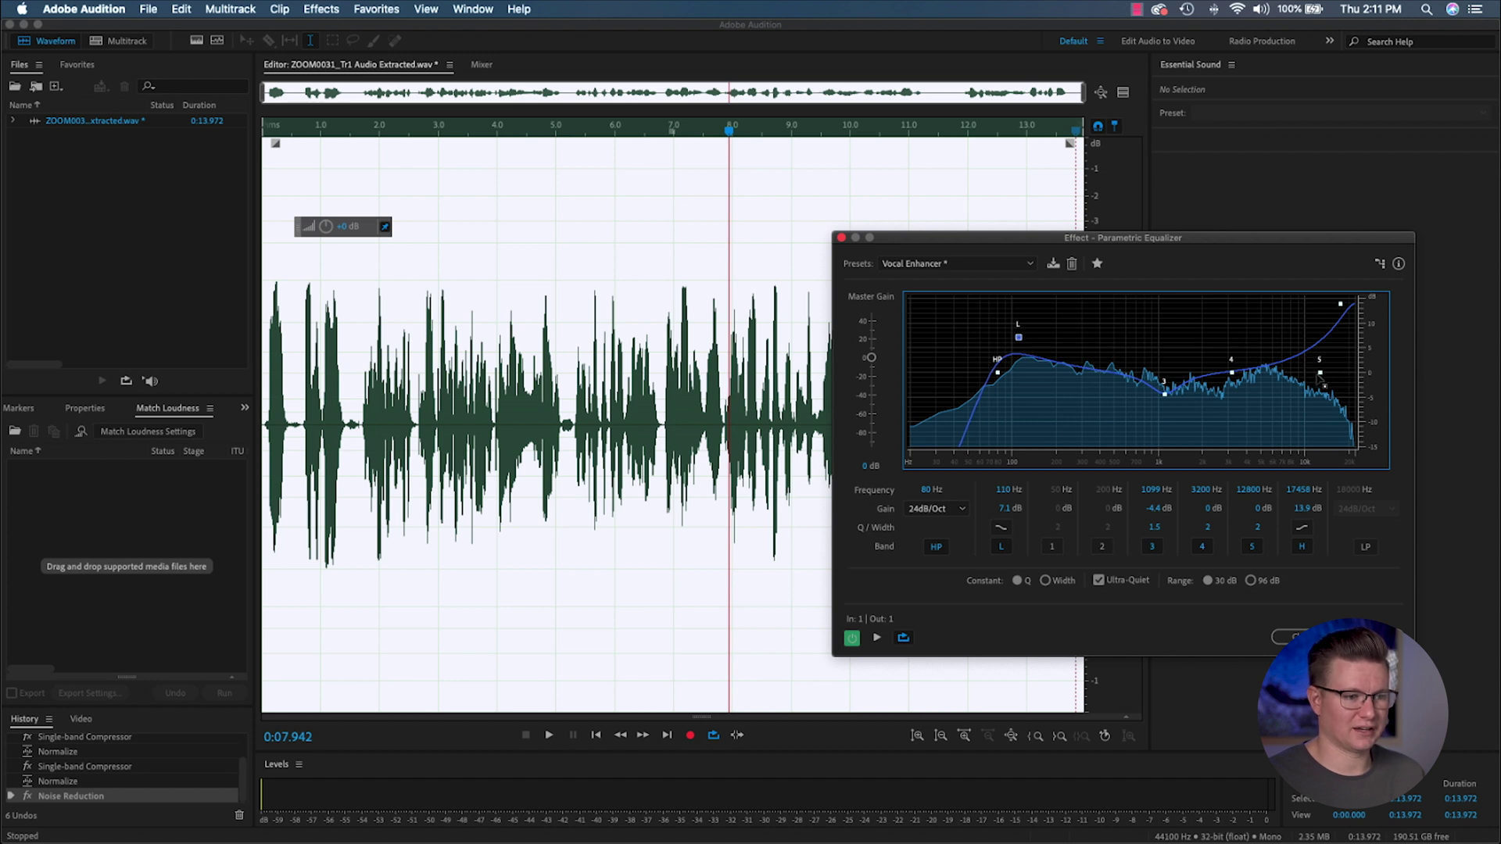
{"action": "left_click", "coordinate": [877, 638]}
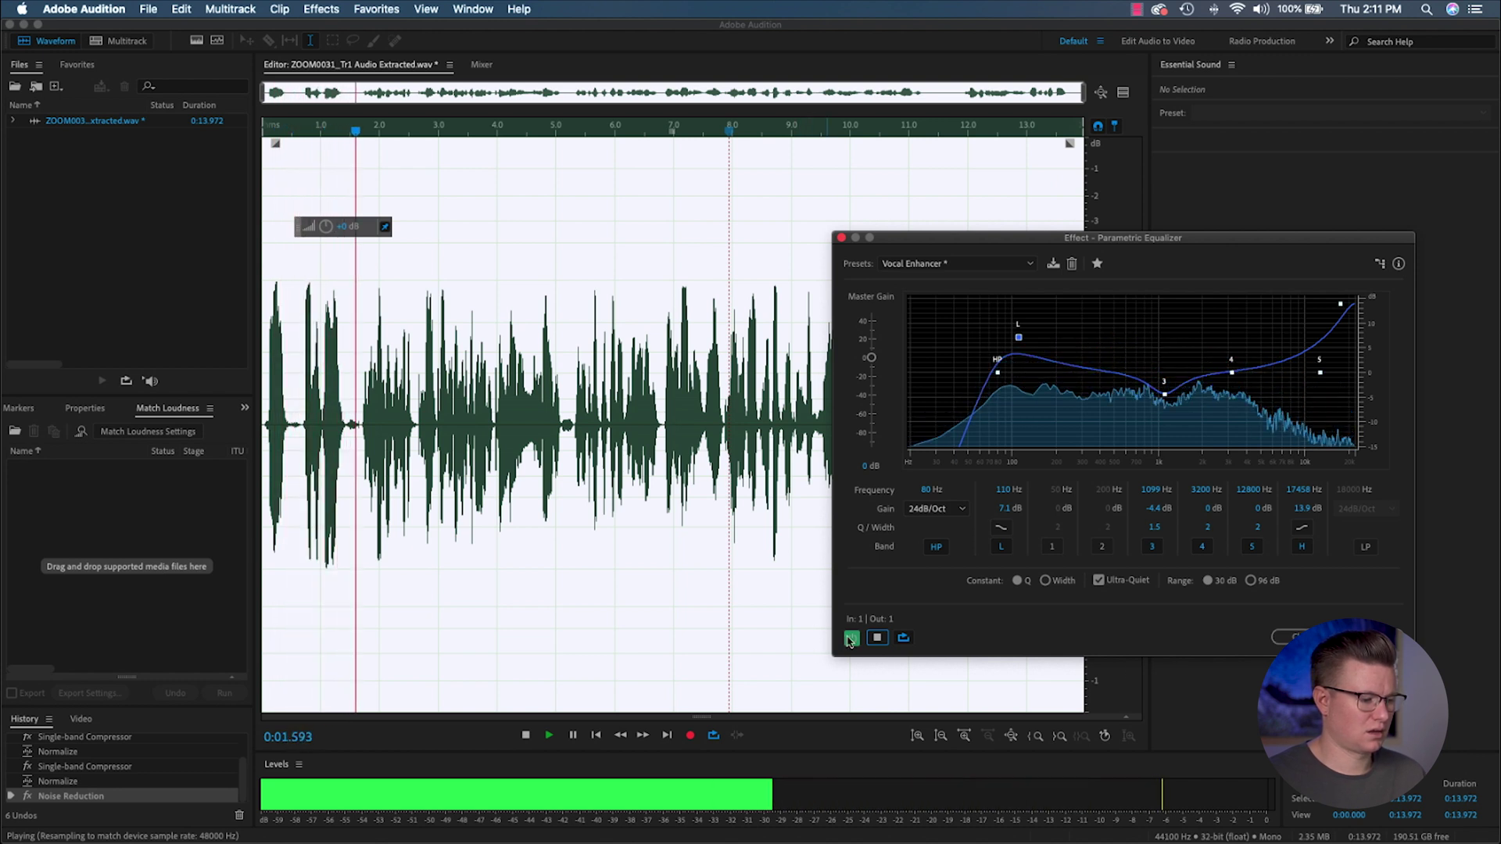
{"action": "left_click", "coordinate": [876, 637]}
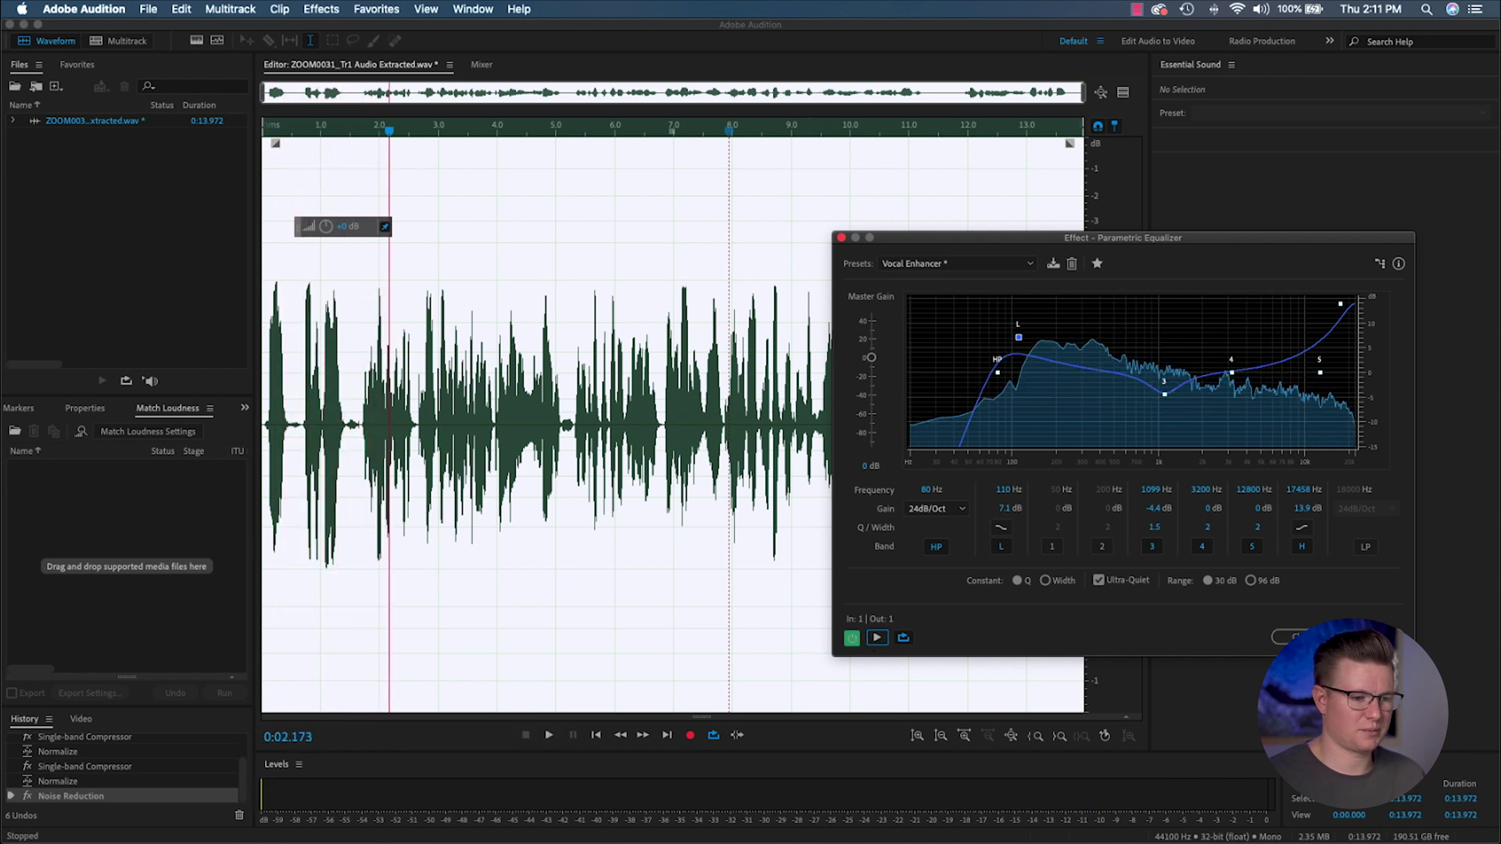
{"action": "key", "text": "Return"}
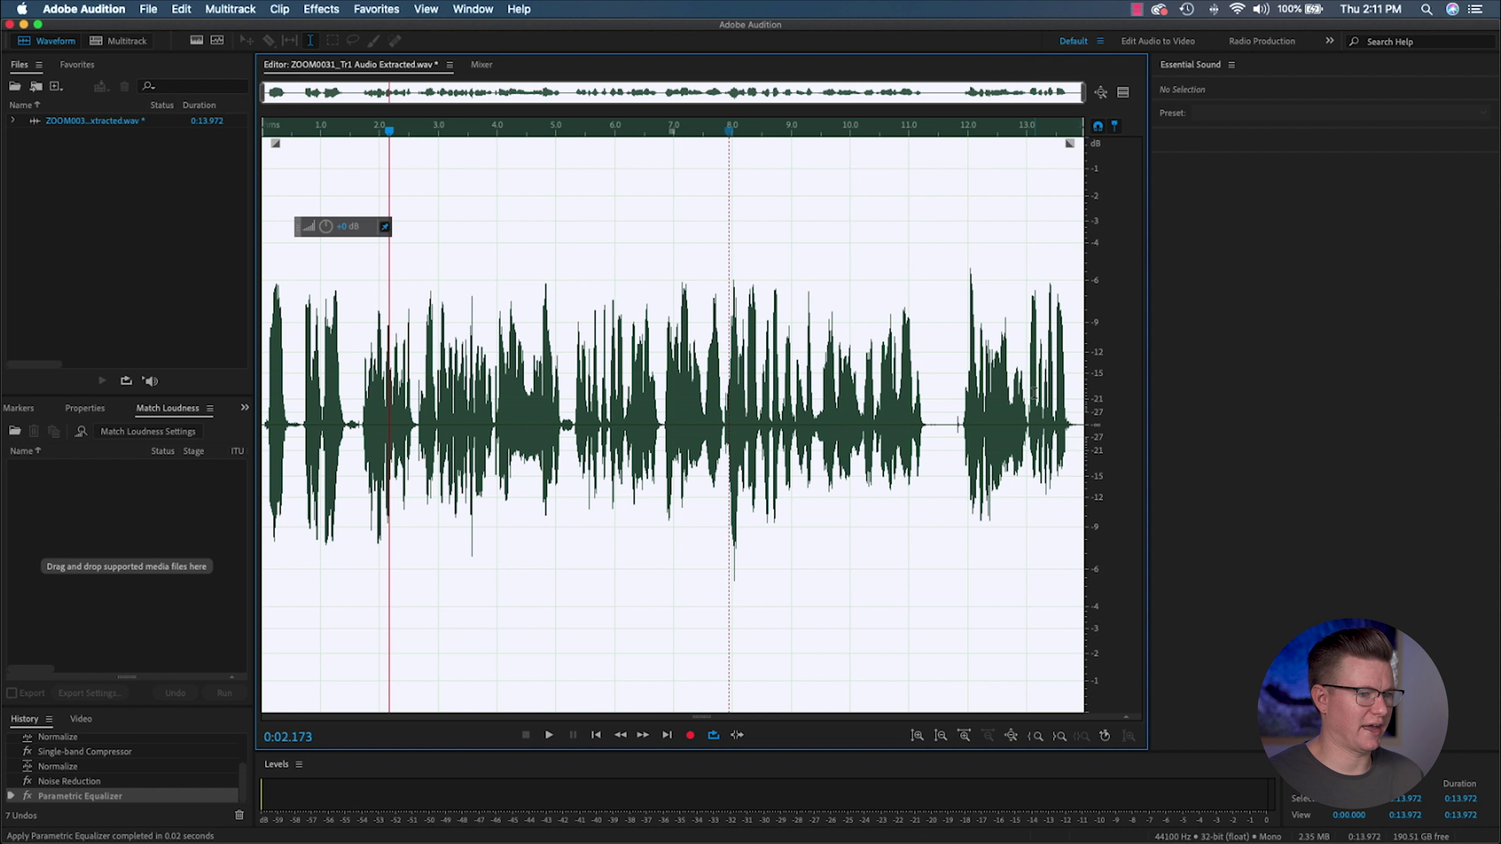
Apply another Single-band Compressor pass (3.1:1 ratio) with an edited threshold to the EQ'd voice
{"action": "left_click", "coordinate": [321, 9]}
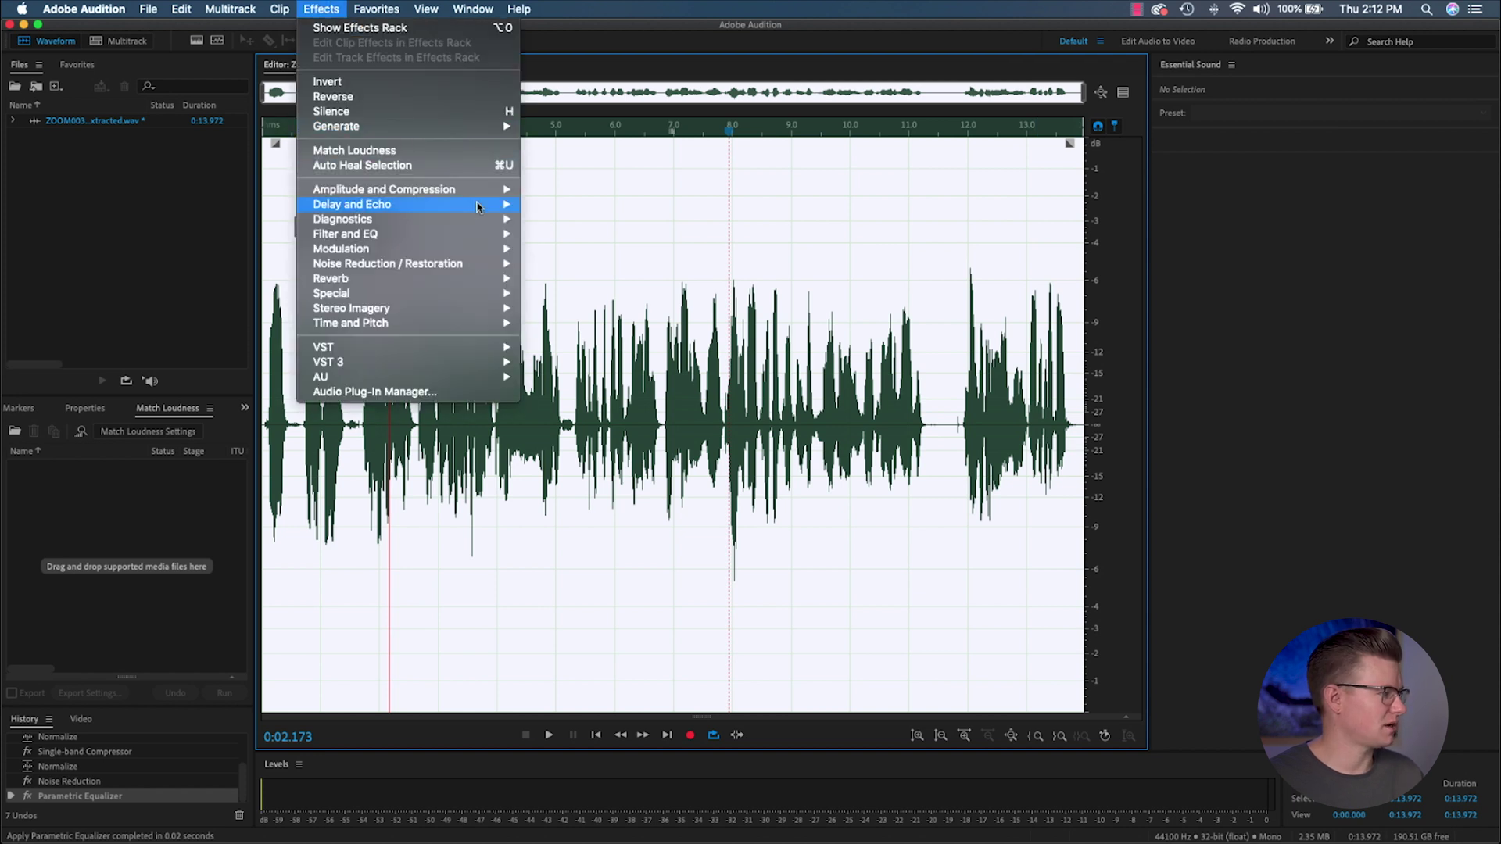
{"action": "mouse_move", "coordinate": [480, 199]}
{"action": "left_click", "coordinate": [635, 336]}
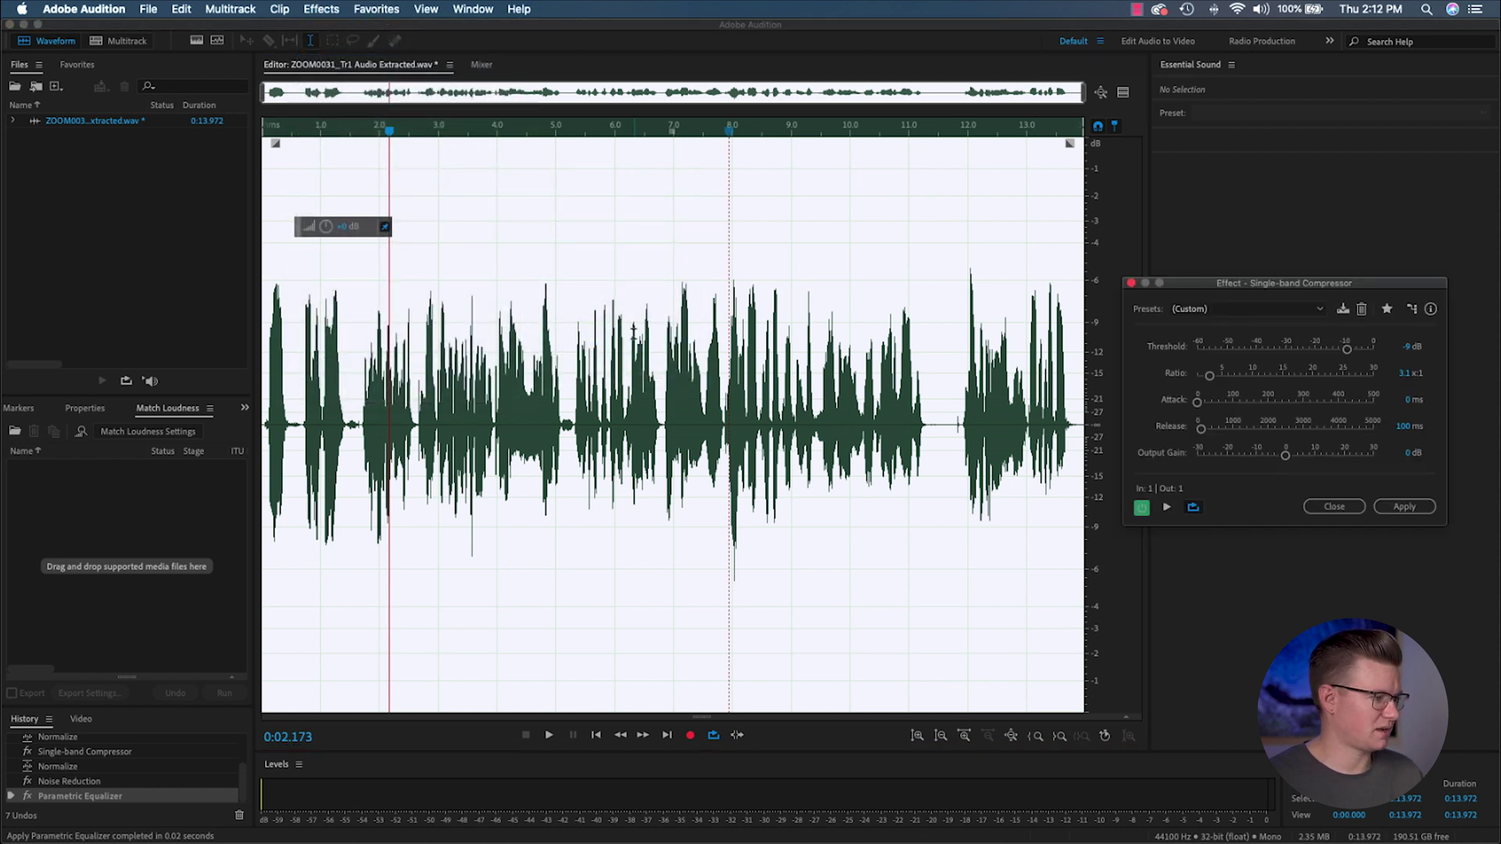
{"action": "left_click", "coordinate": [1412, 347]}
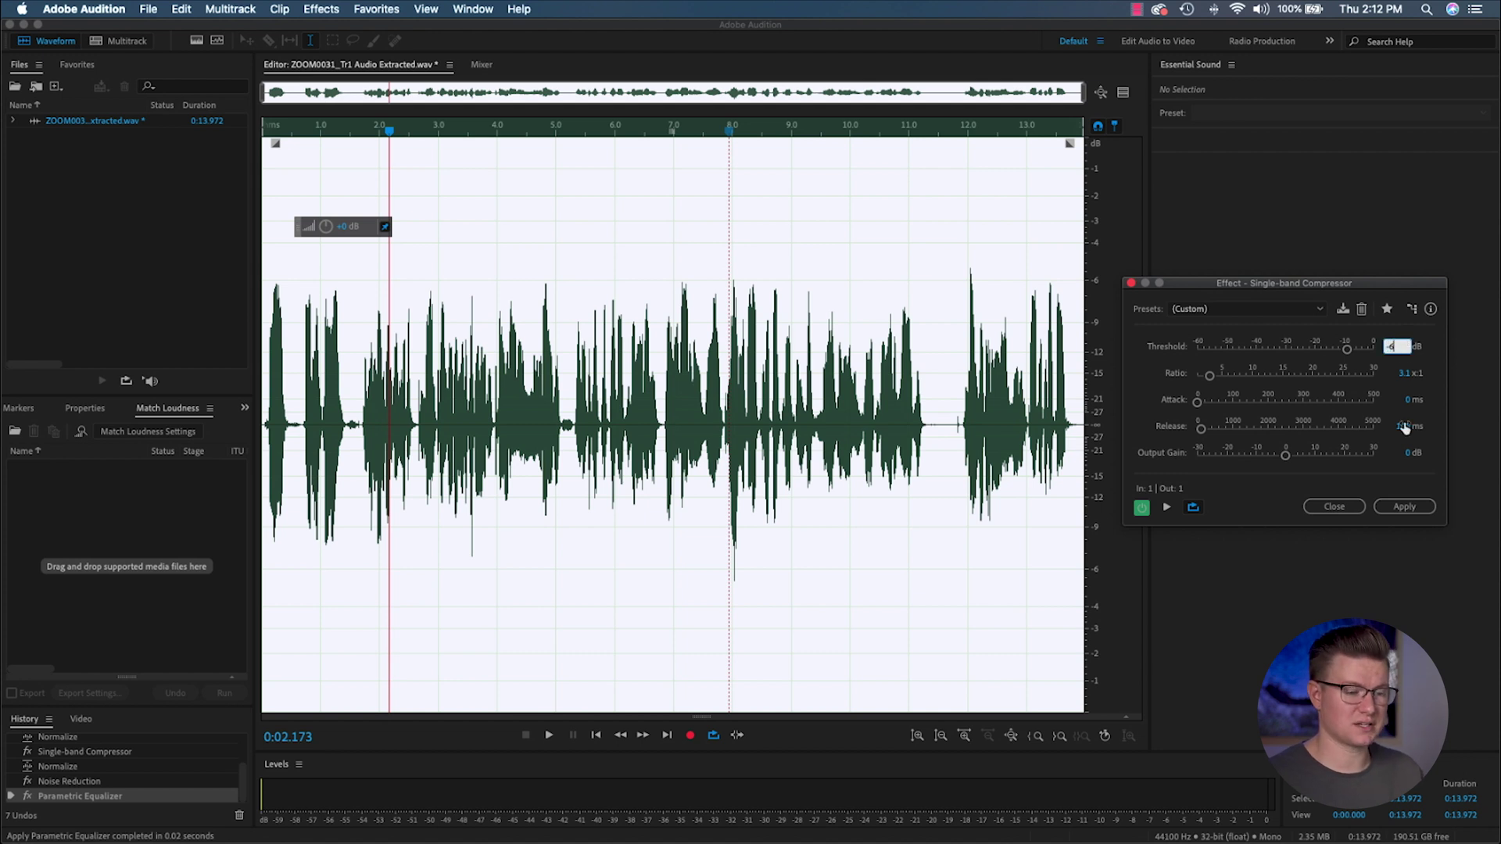
{"action": "left_click", "coordinate": [1411, 507]}
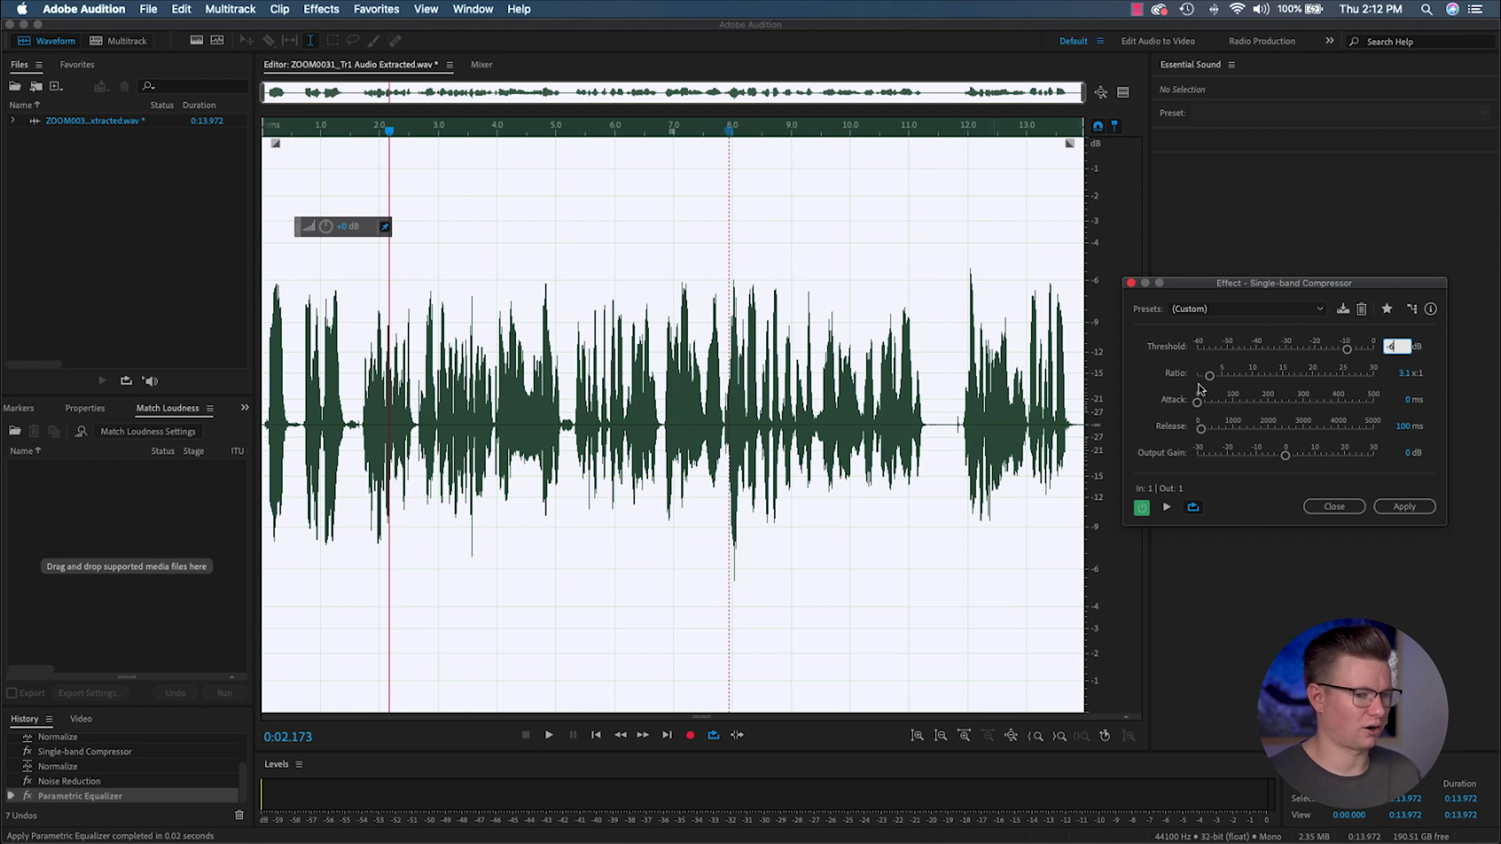
{"action": "left_click", "coordinate": [1423, 507]}
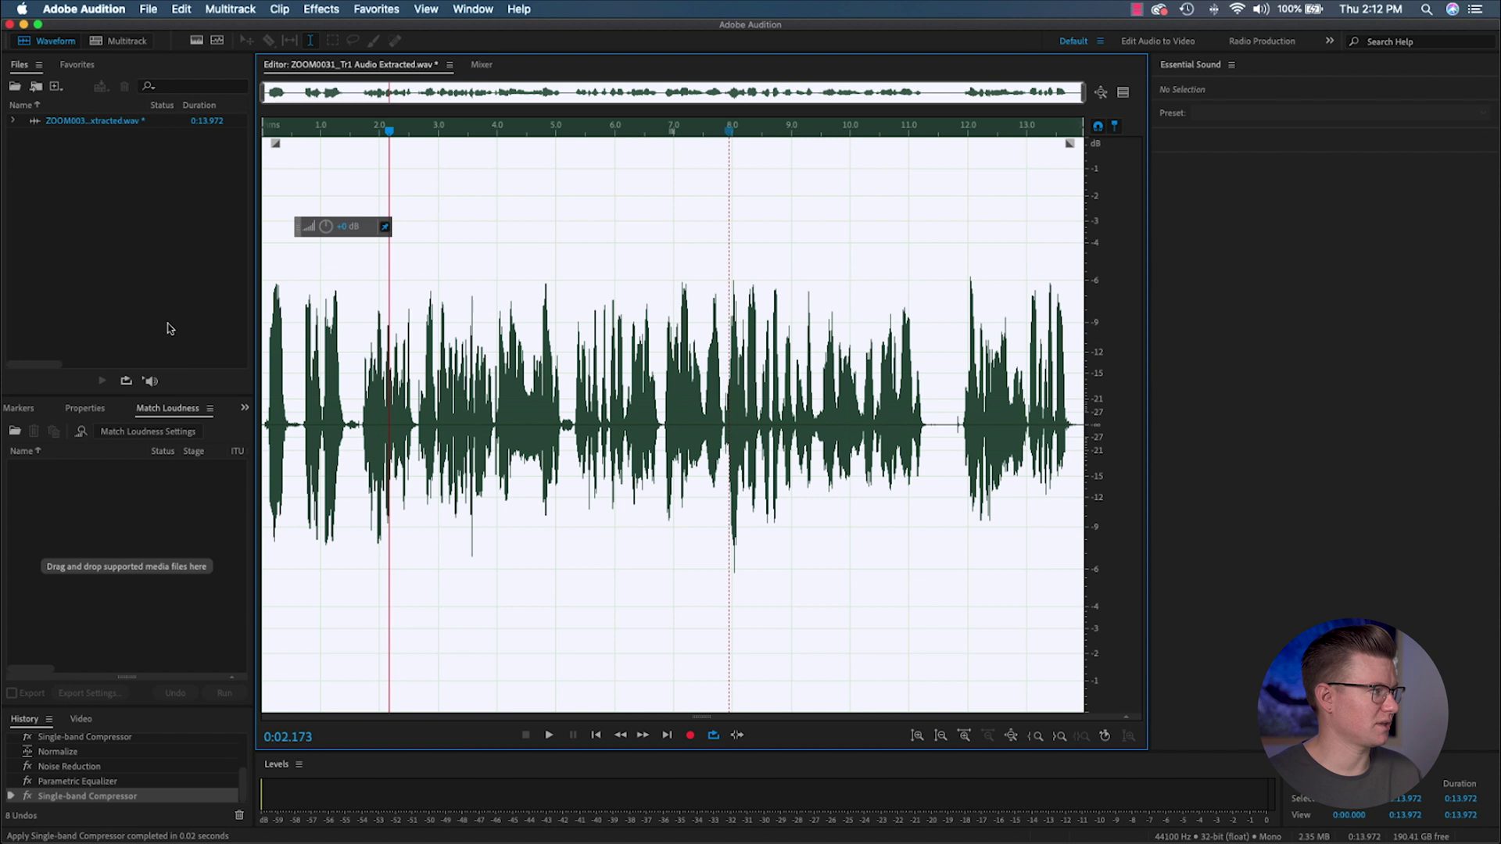
Apply a final Normalize with an edited Normalize To level, then play the track back
{"action": "left_click", "coordinate": [322, 9]}
{"action": "mouse_move", "coordinate": [446, 190]}
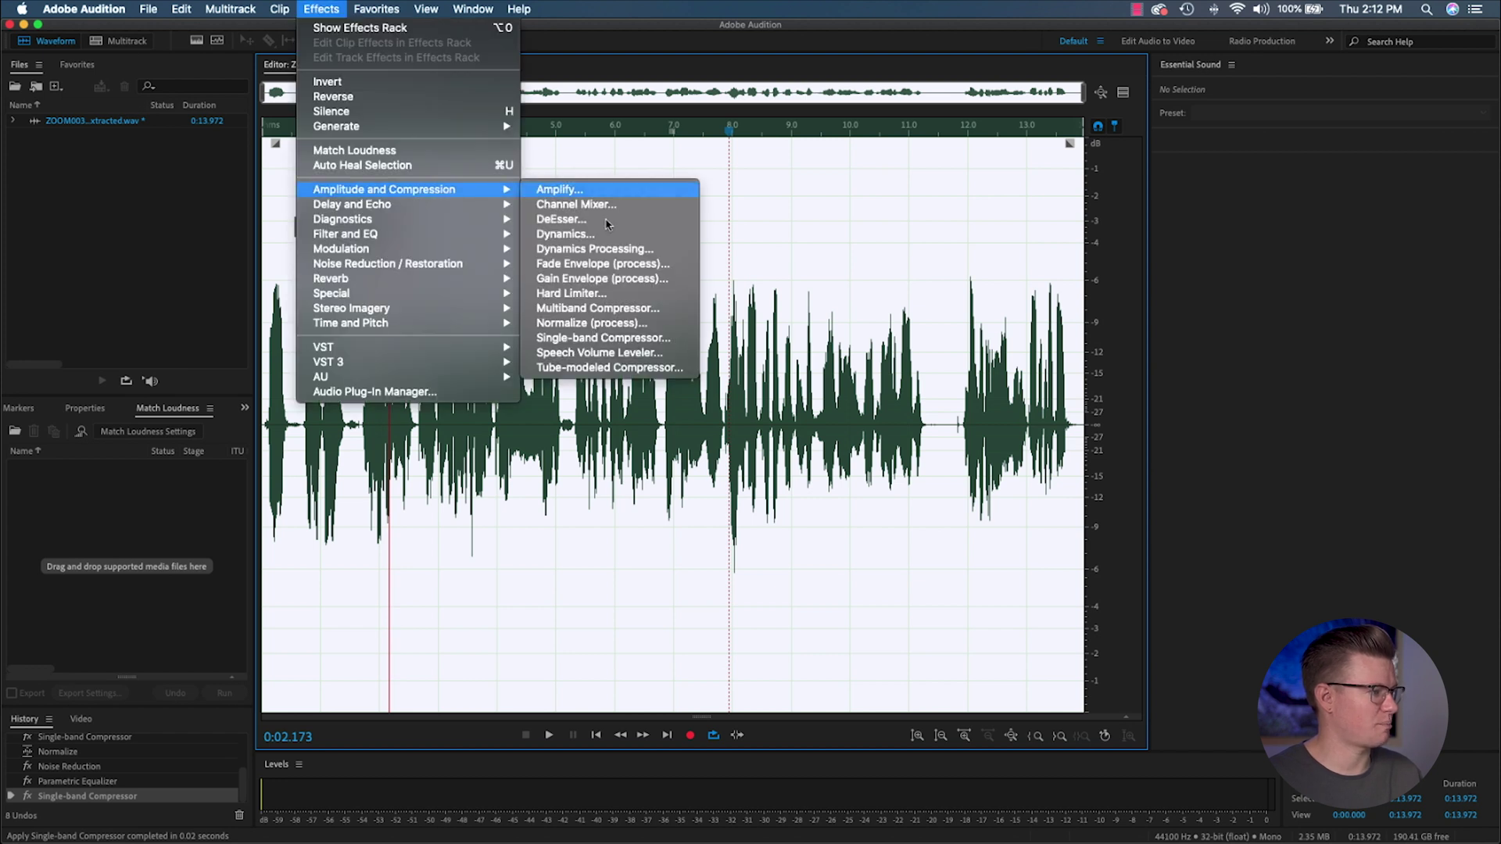
{"action": "left_click", "coordinate": [594, 323]}
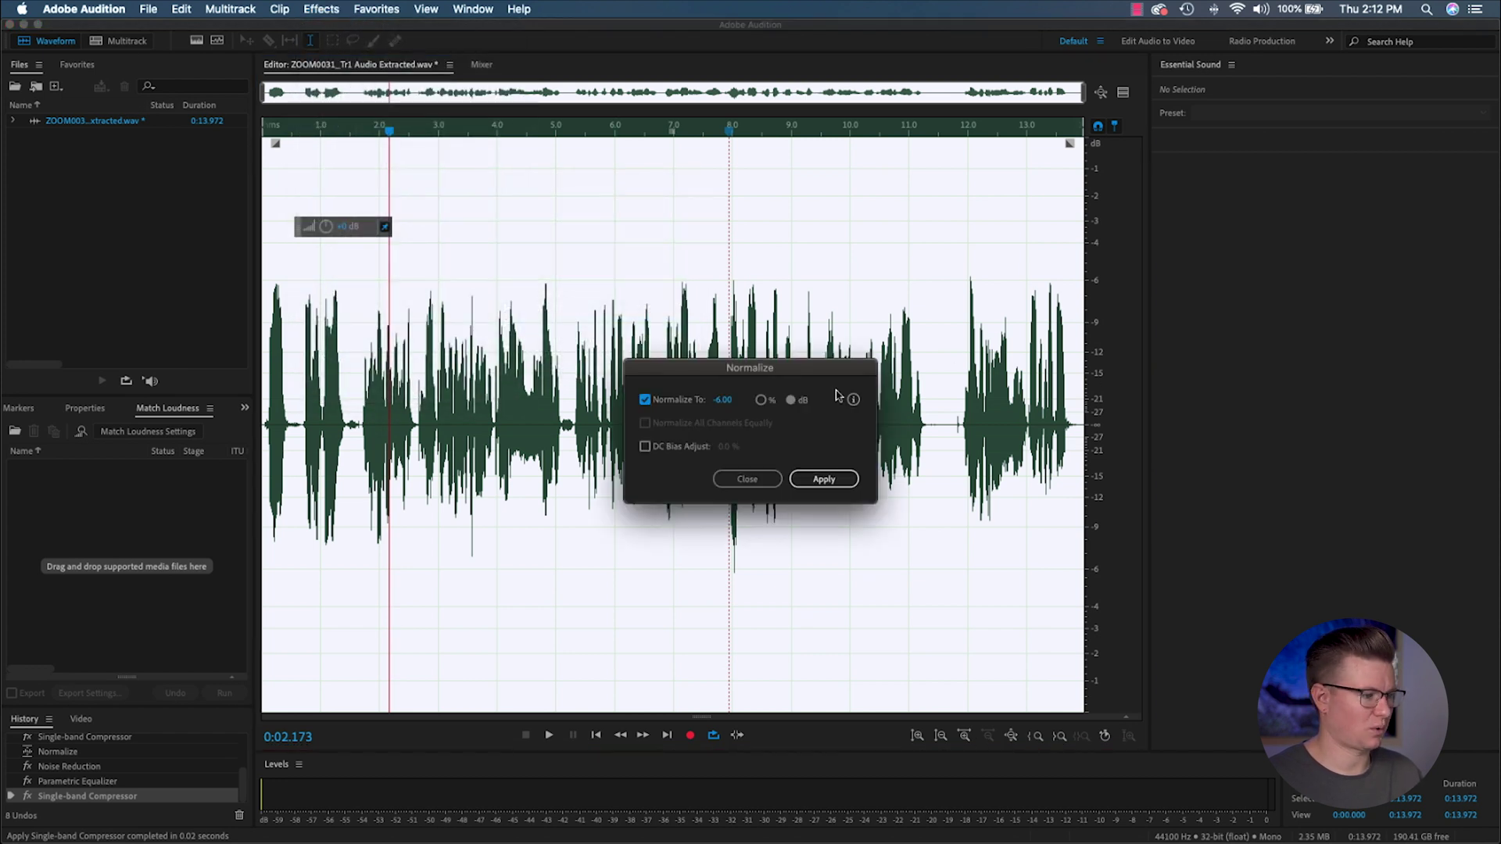
{"action": "left_click", "coordinate": [724, 400]}
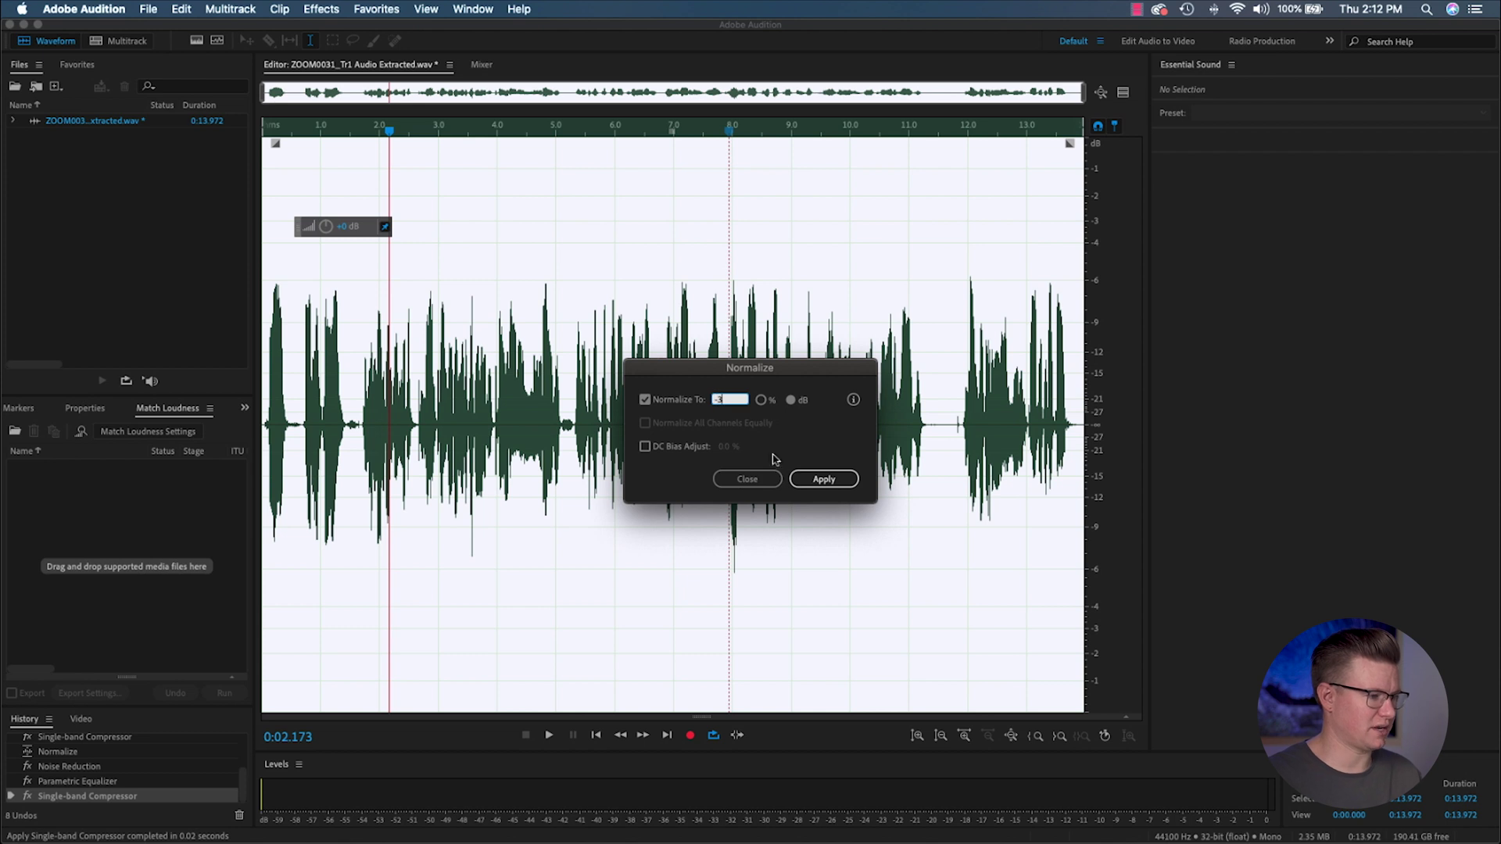
{"action": "left_click", "coordinate": [824, 479]}
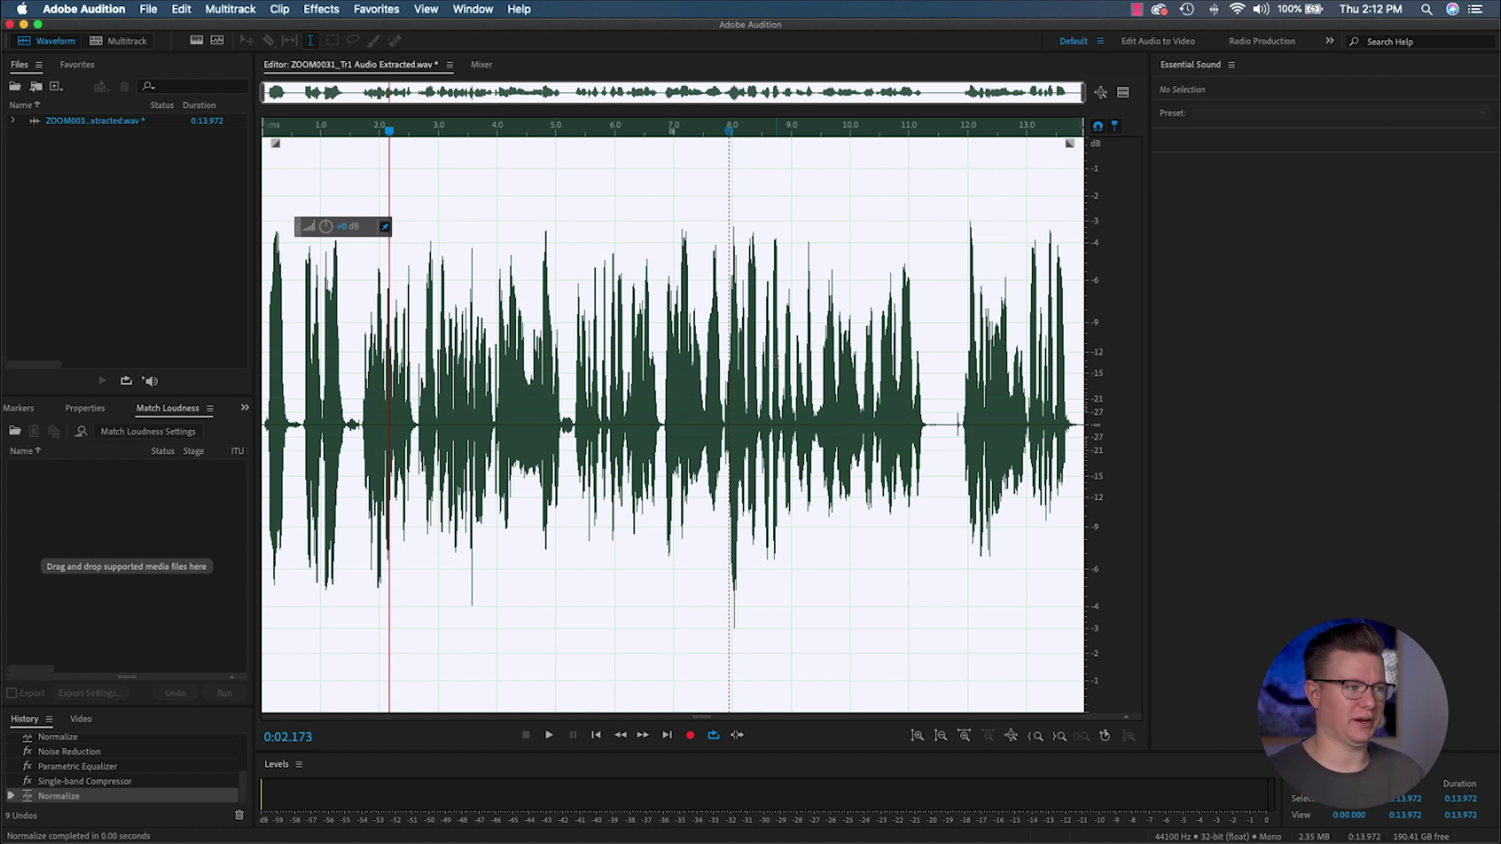
{"action": "left_click", "coordinate": [300, 172]}
{"action": "key", "text": "space"}
{"action": "key", "text": "space"}
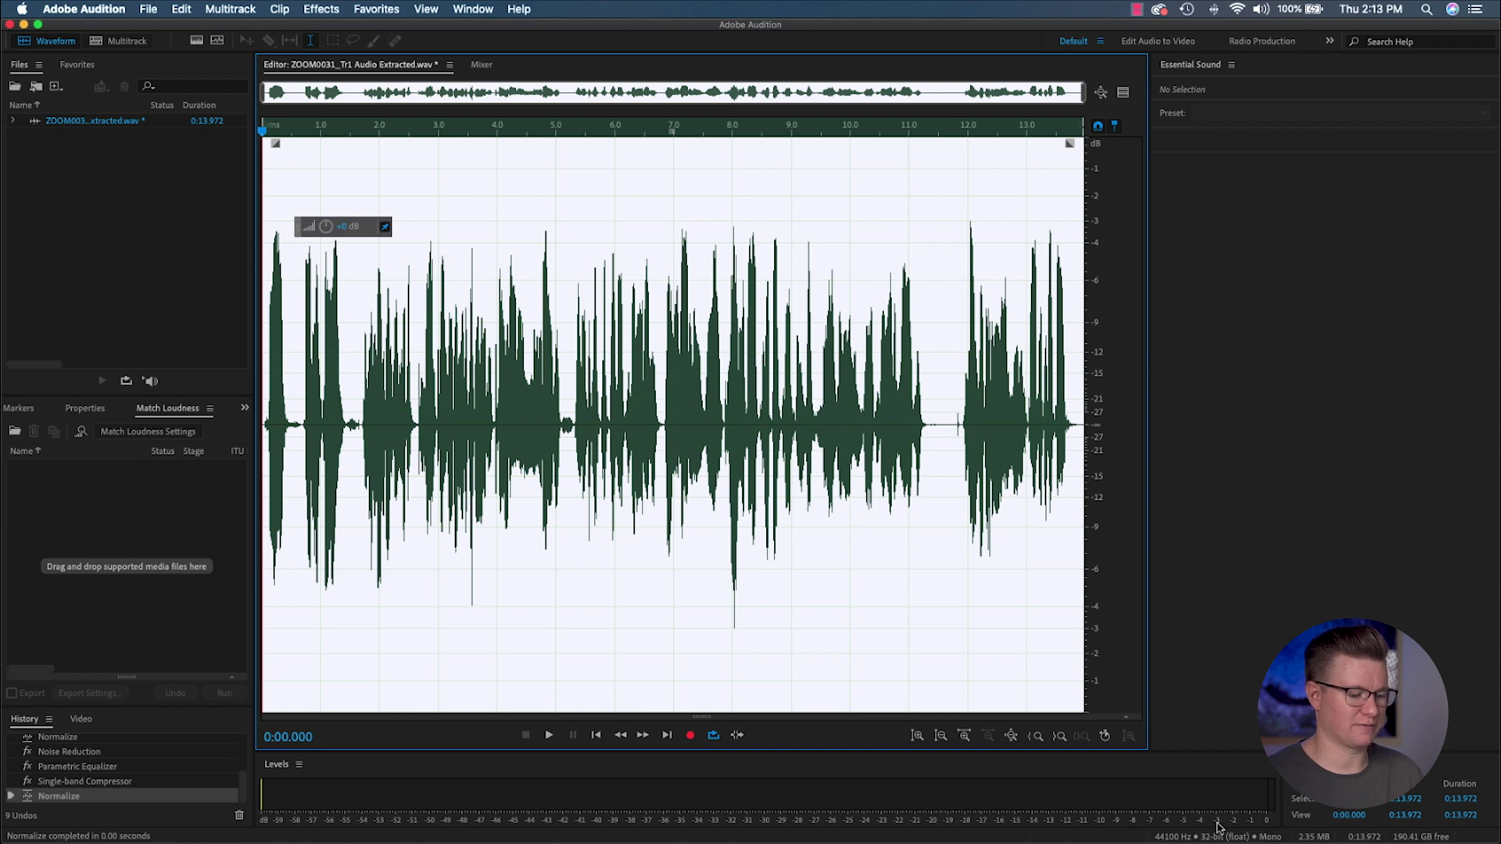
{"action": "key", "text": "space"}
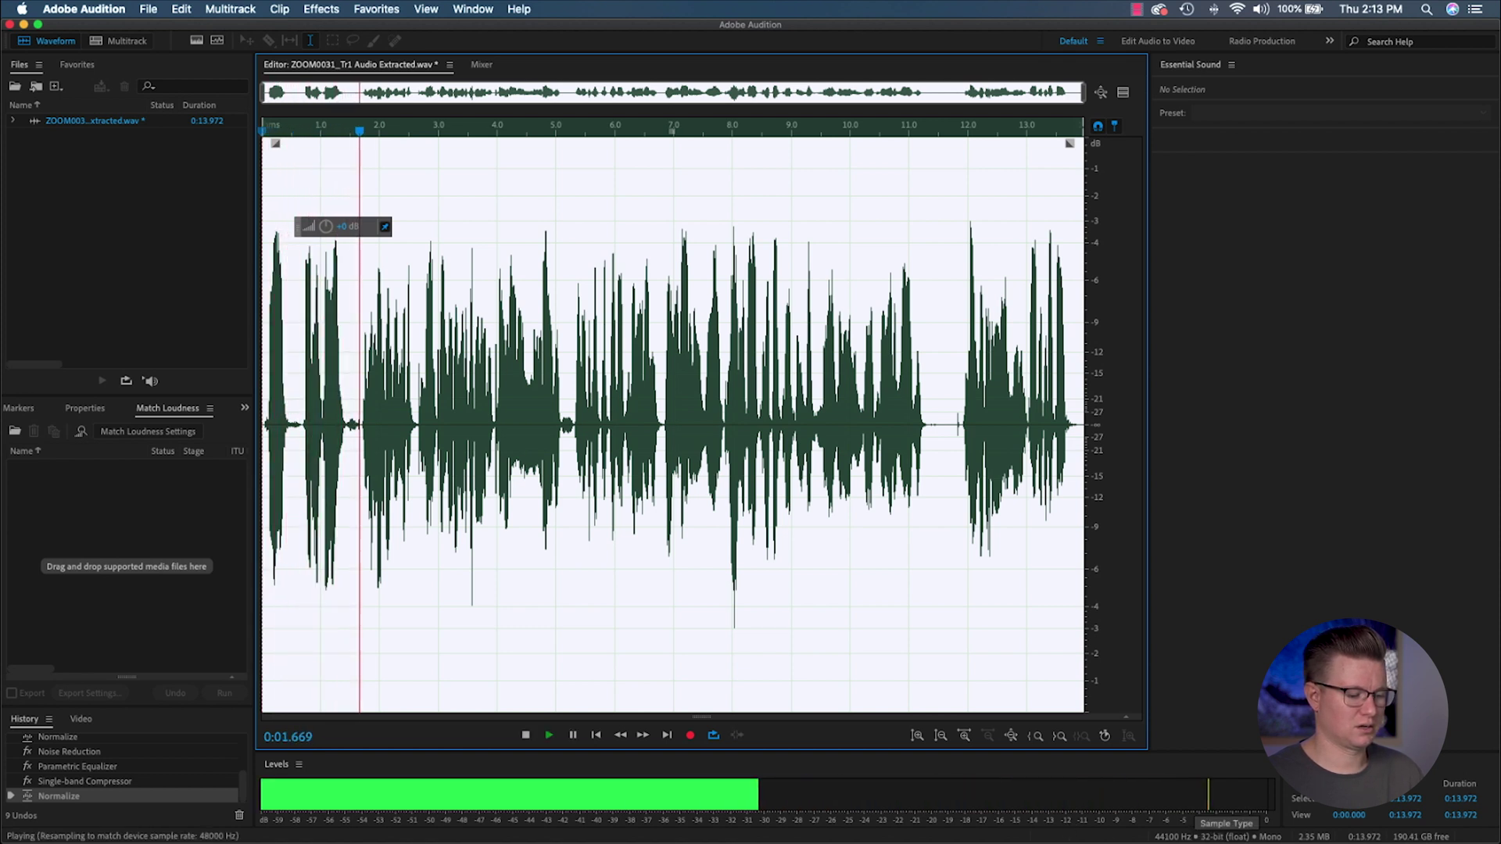